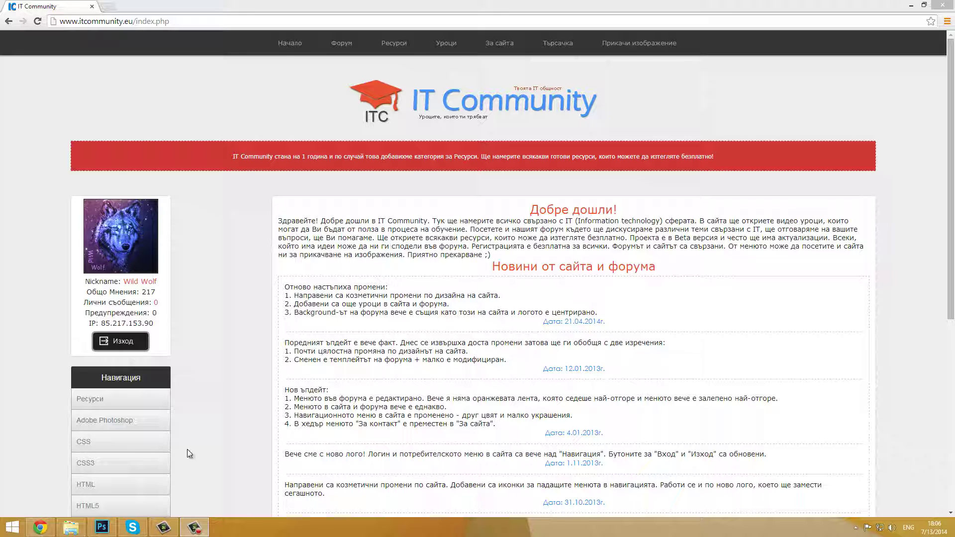
- Switch to Photoshop and create an 800 x 600 pixel document at 72 pixels/inch with a transparent background
left_click(102, 527)
left_click(28, 7)
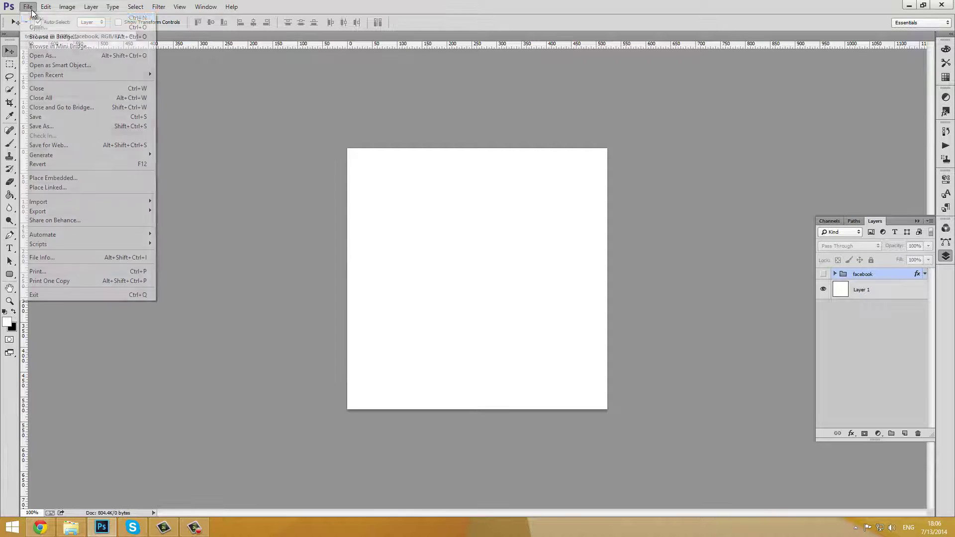
left_click(40, 17)
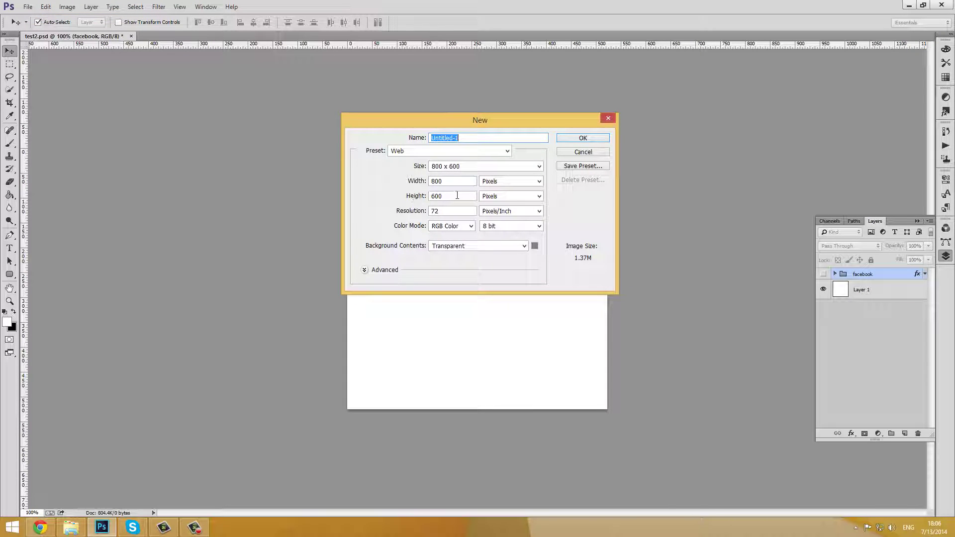
left_click(577, 137)
- Fill the canvas layer with white and add a new empty layer above it
key("g")
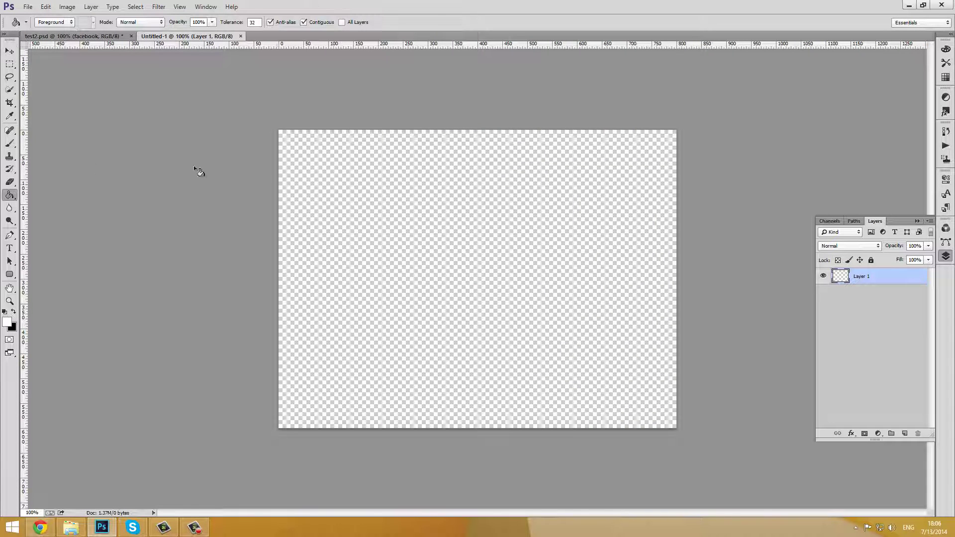
left_click(368, 232)
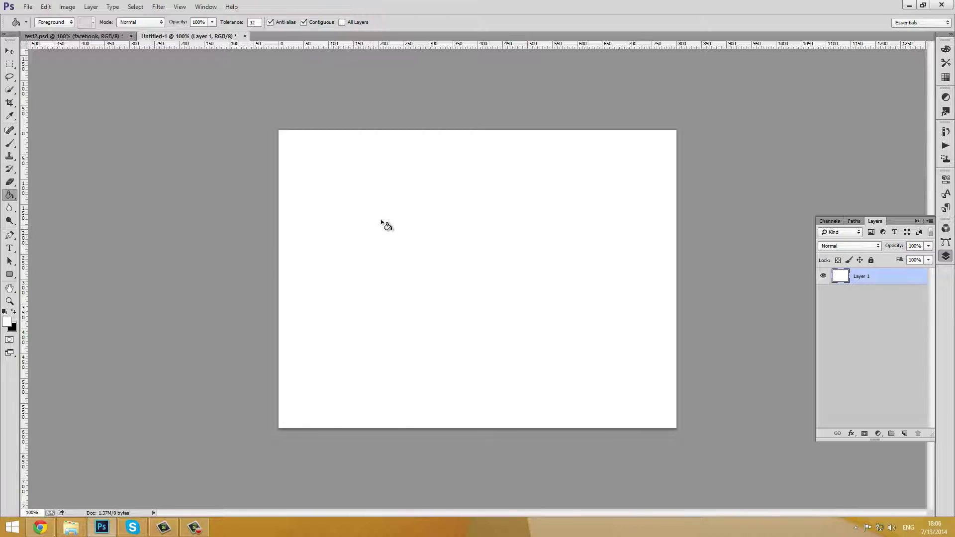
left_click(903, 433)
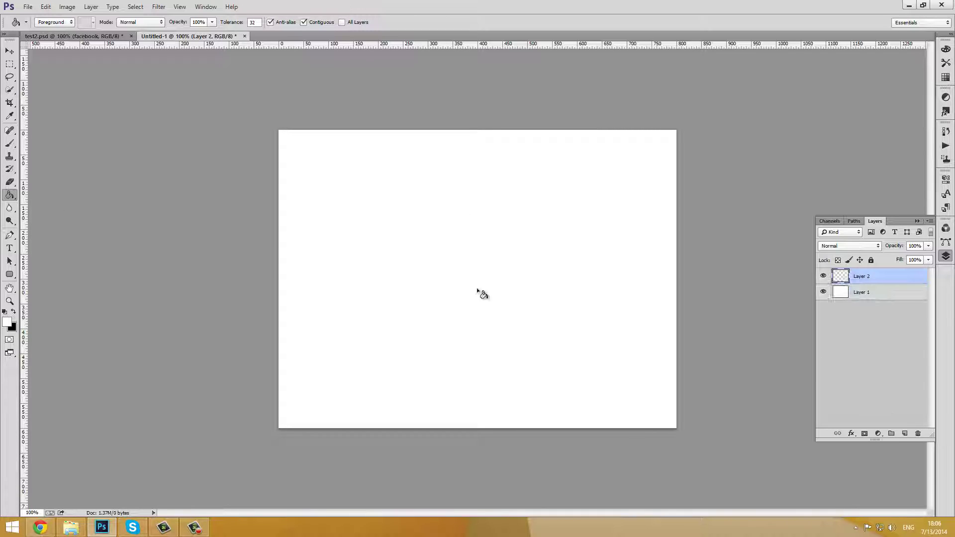
- Draw a rounded rectangle shape about 249 x 39 px with a 10 px corner radius in the upper middle of the canvas
left_click(10, 274)
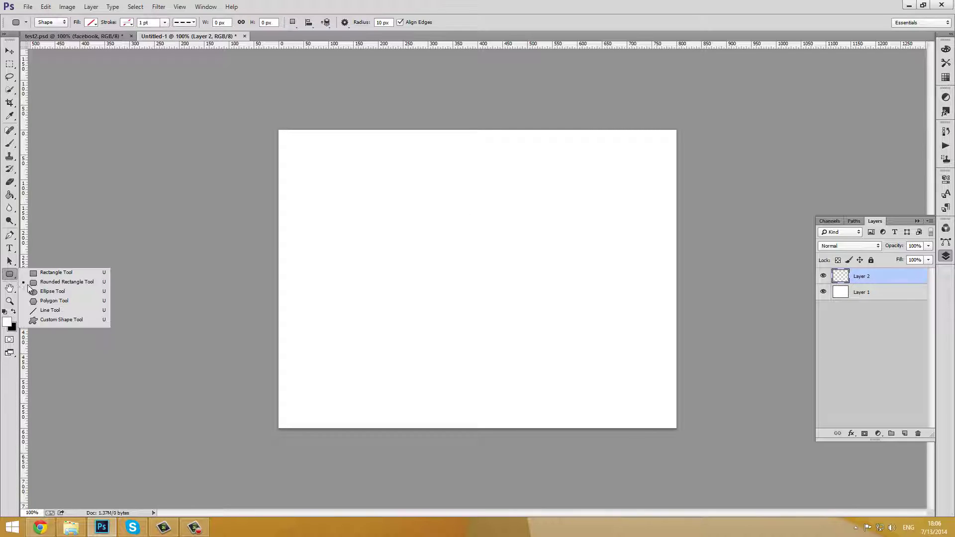
left_click(87, 284)
left_click_drag(396, 175, 520, 194)
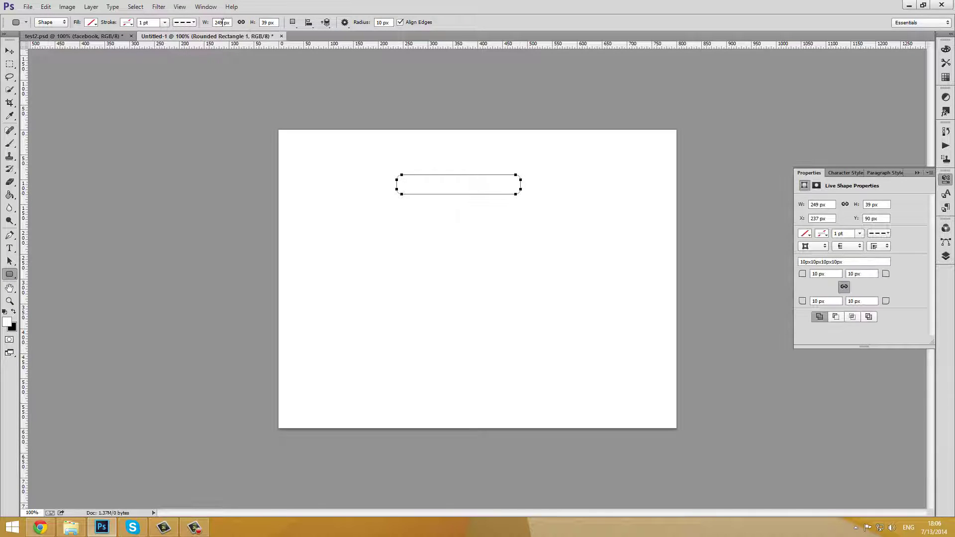
- Set the rounded rectangle's width to 260 px and height to 42 px
type("260")
left_click(267, 22)
type("42")
key("Return")
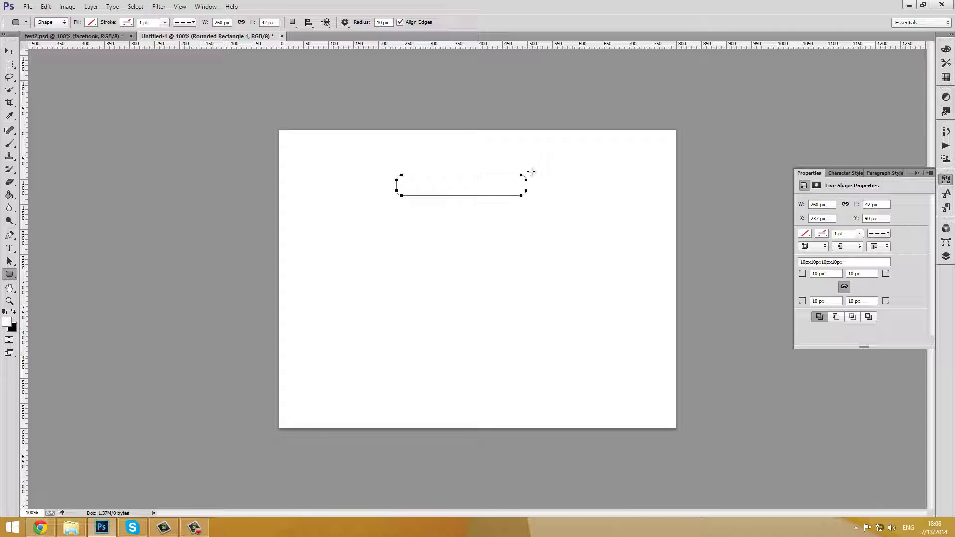
left_click(917, 172)
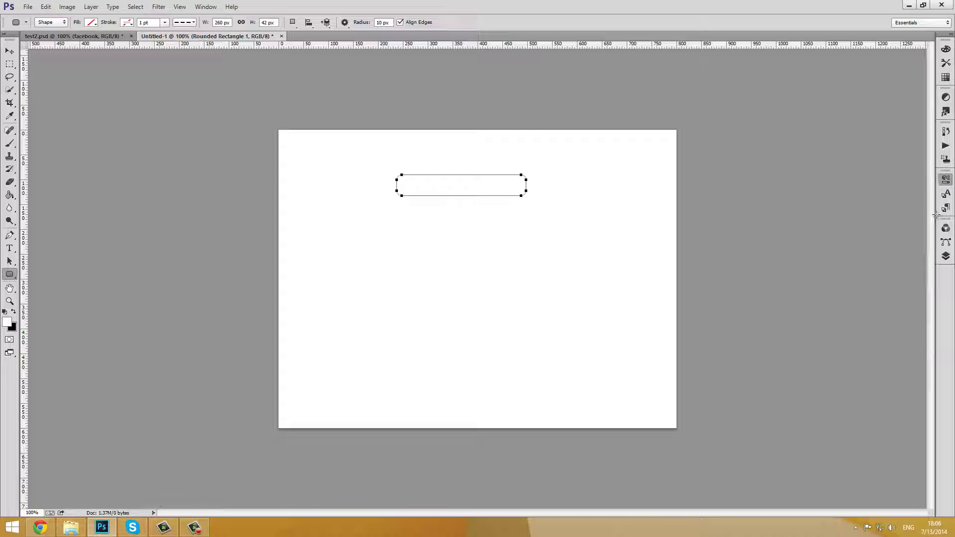
- Give the rounded rectangle layer a Color Overlay of #bf3519 at 95% opacity
left_click(11, 52)
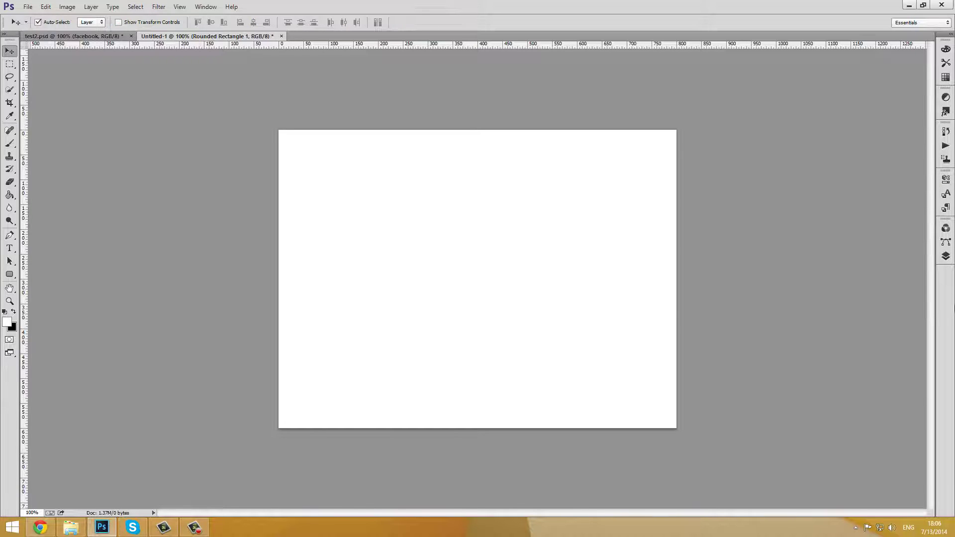
left_click(945, 256)
right_click(876, 275)
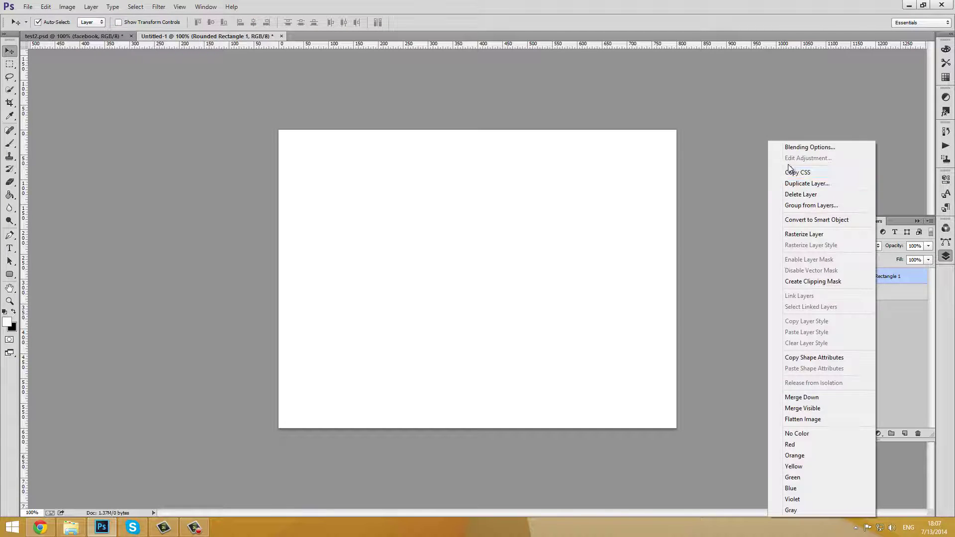
left_click(795, 146)
left_click(670, 313)
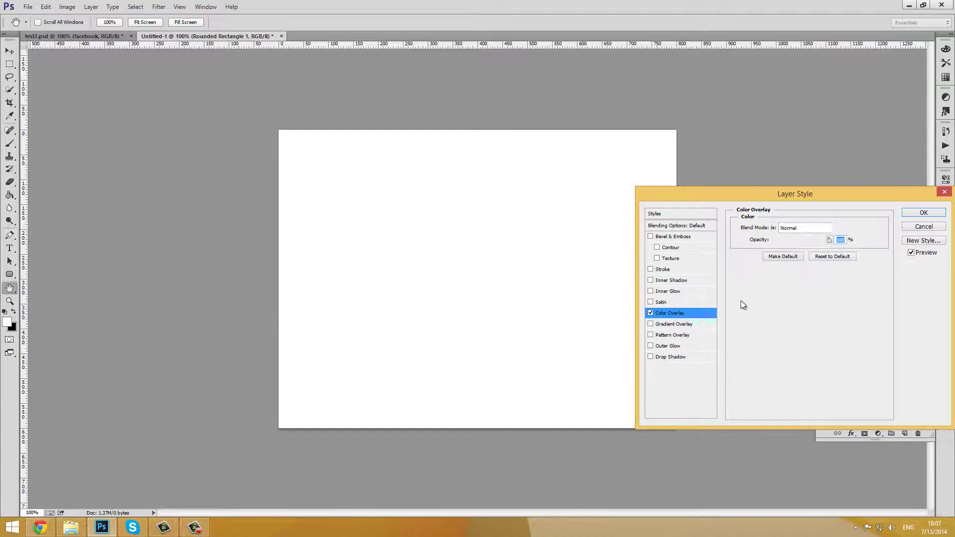
left_click(841, 228)
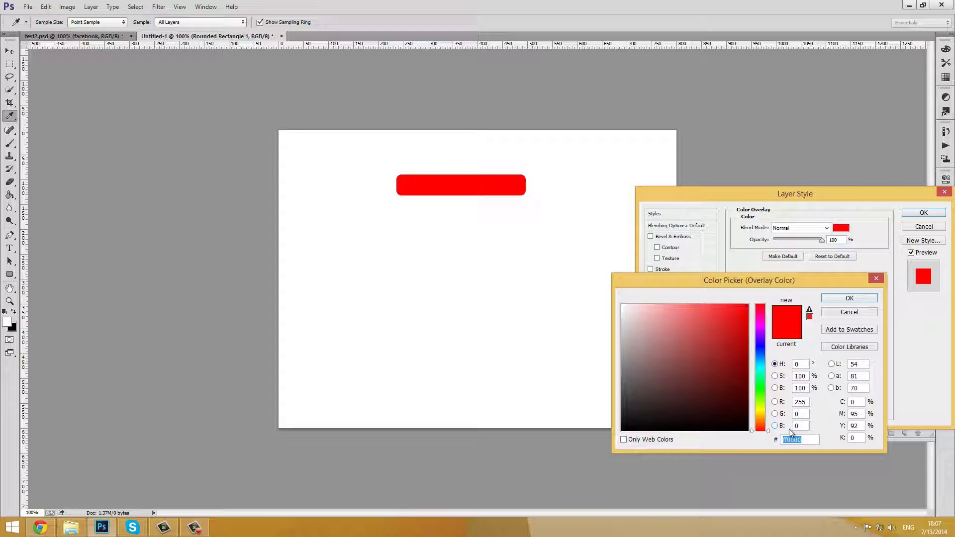
type("bf")
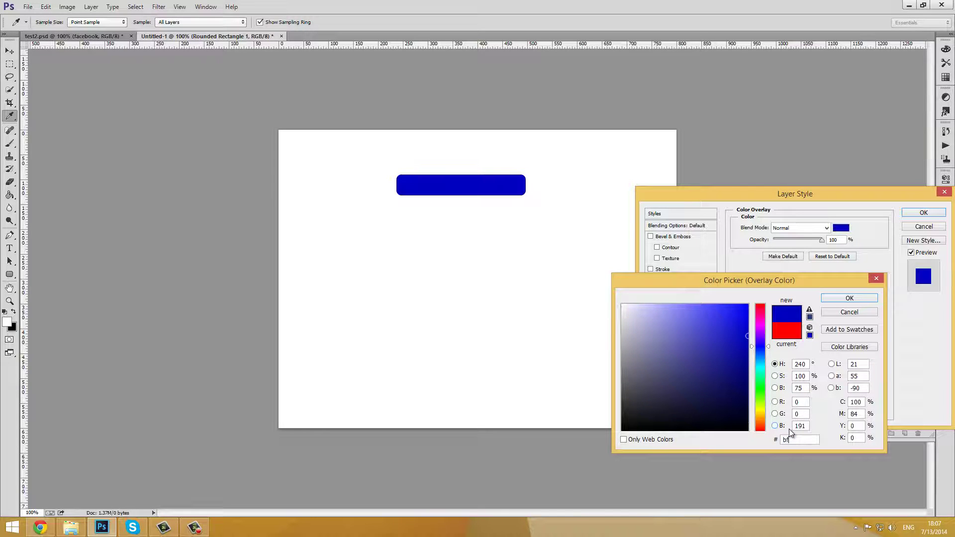
type("35")
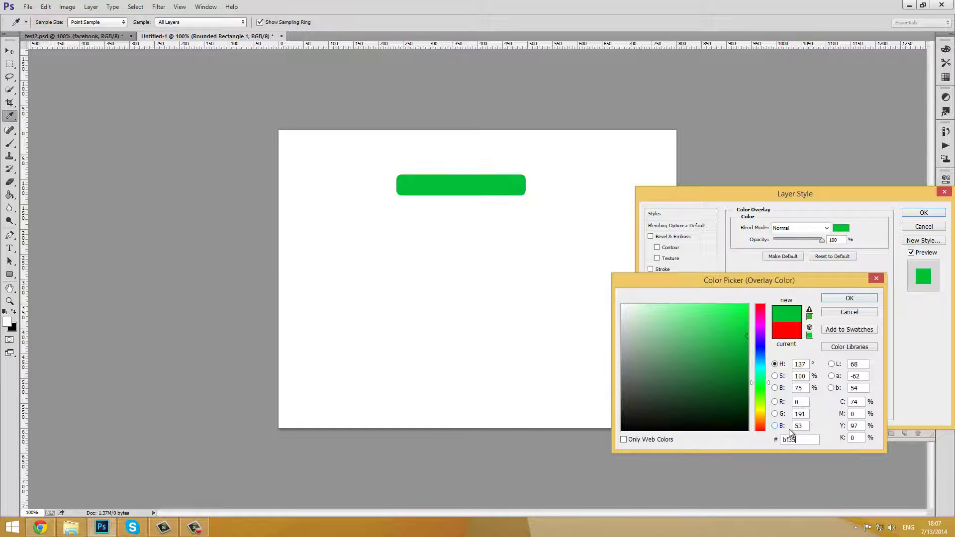
type("19")
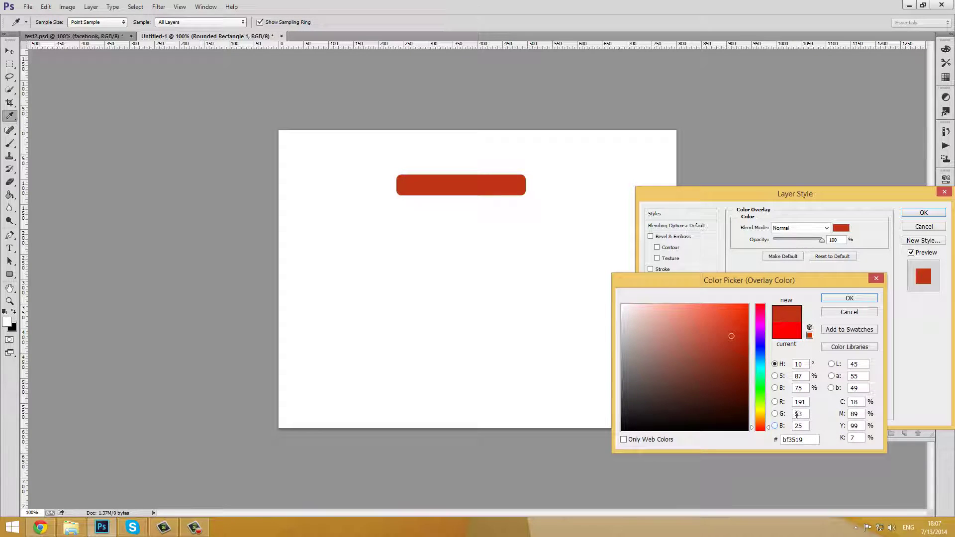
left_click(849, 298)
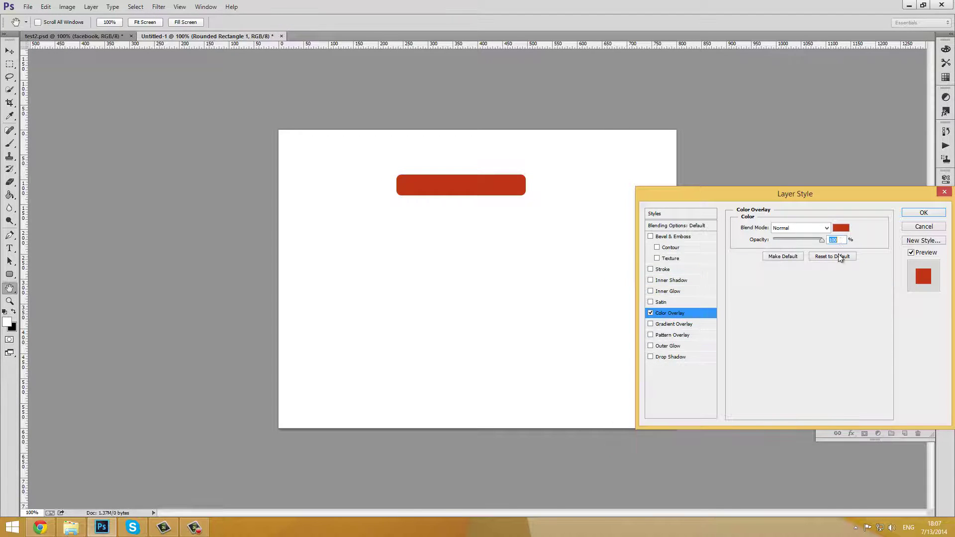
type("95")
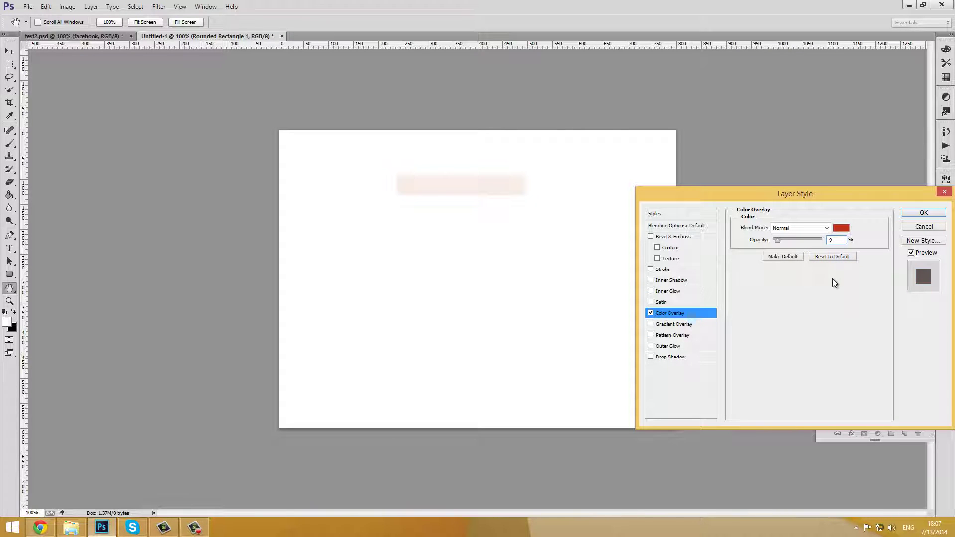
- Enable Pattern Overlay on the rounded rectangle layer with the Fine Grain pattern
left_click(658, 335)
left_click(783, 264)
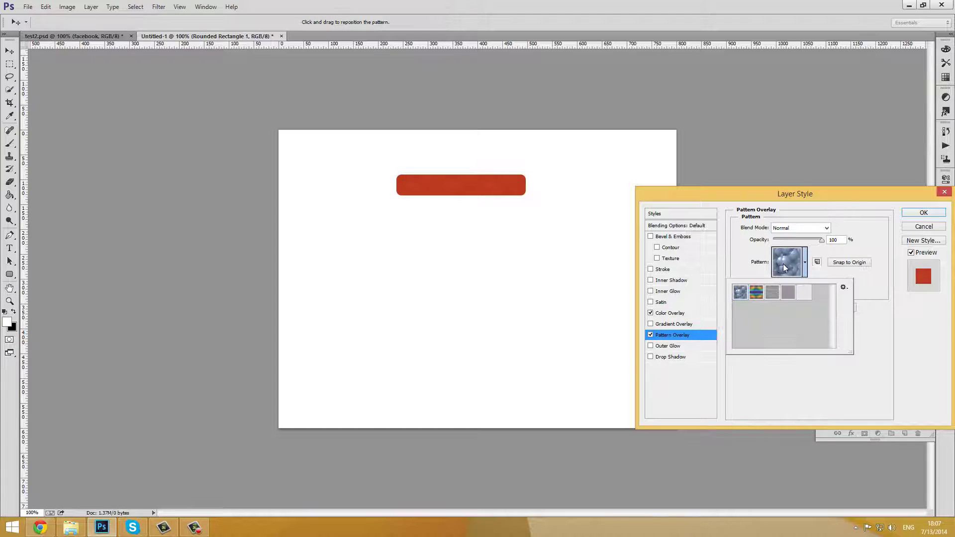
left_click(788, 297)
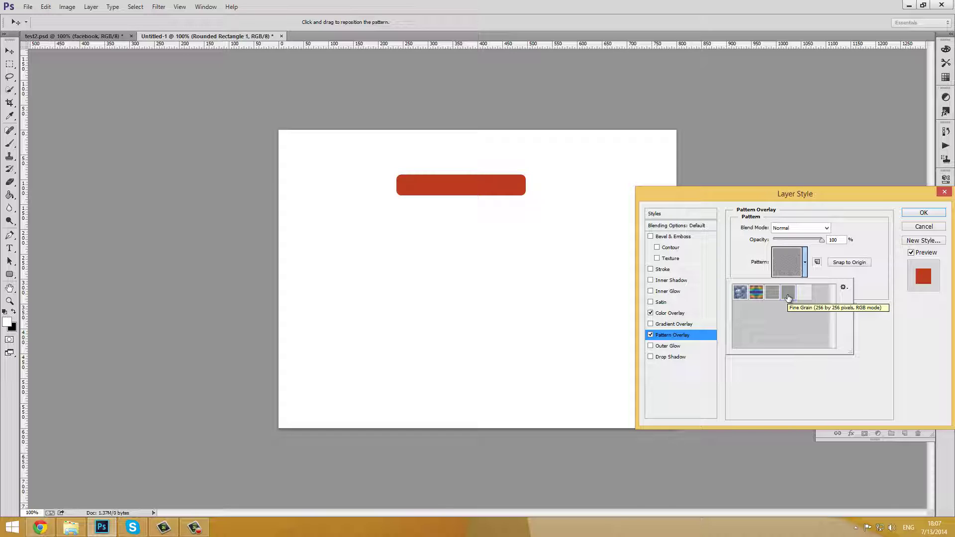
left_click(805, 265)
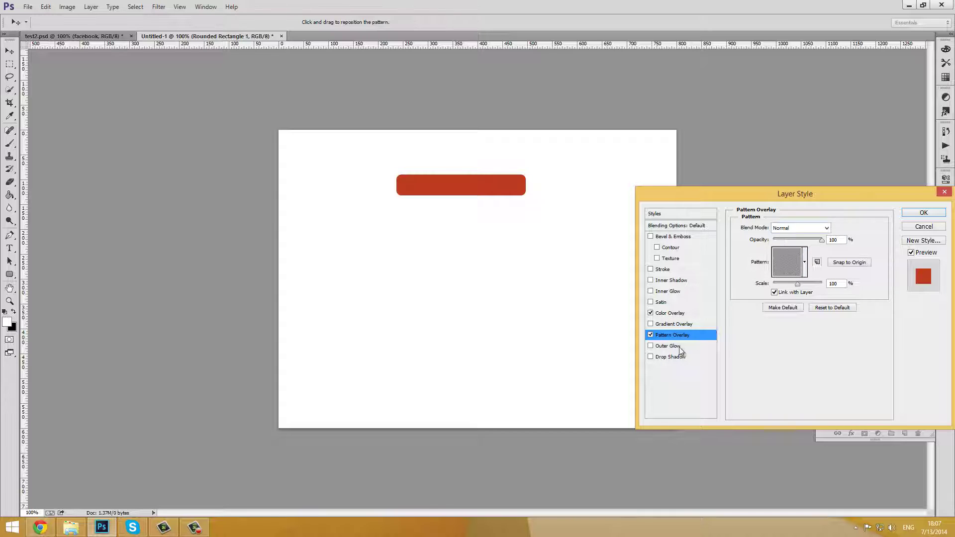
- Try the Overlay blend mode for the Pattern Overlay, compare it with Normal, and set it back to Normal
left_click(779, 231)
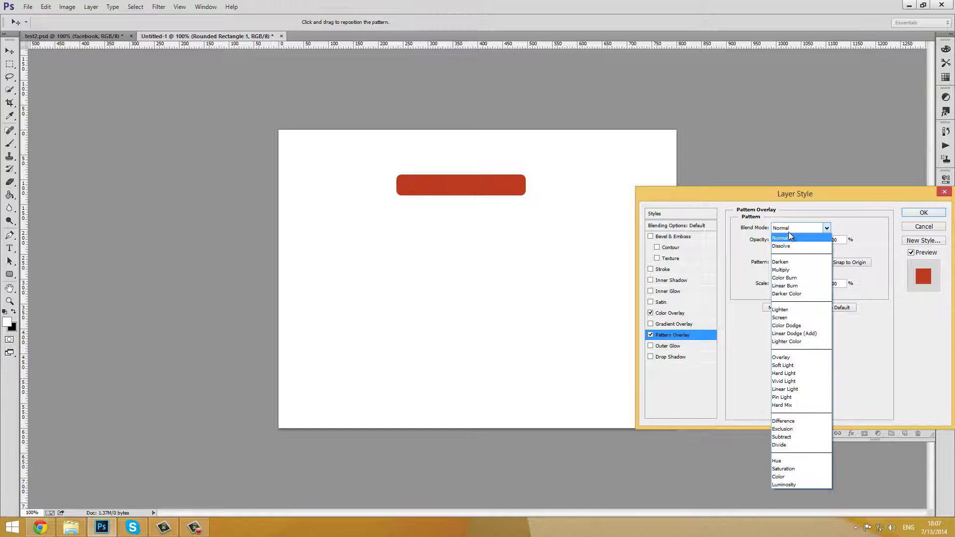
left_click(795, 355)
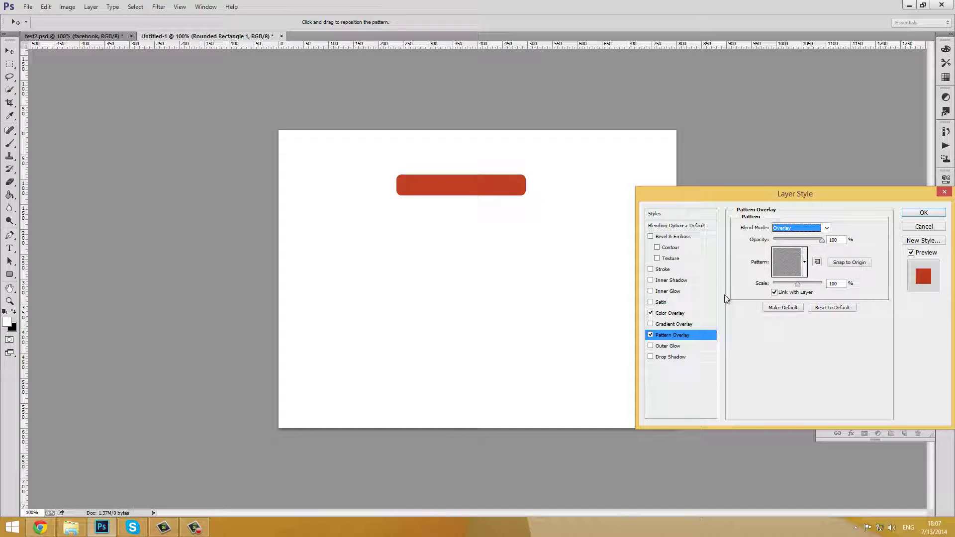
left_click(671, 314)
left_click(672, 335)
left_click(788, 229)
left_click(786, 234)
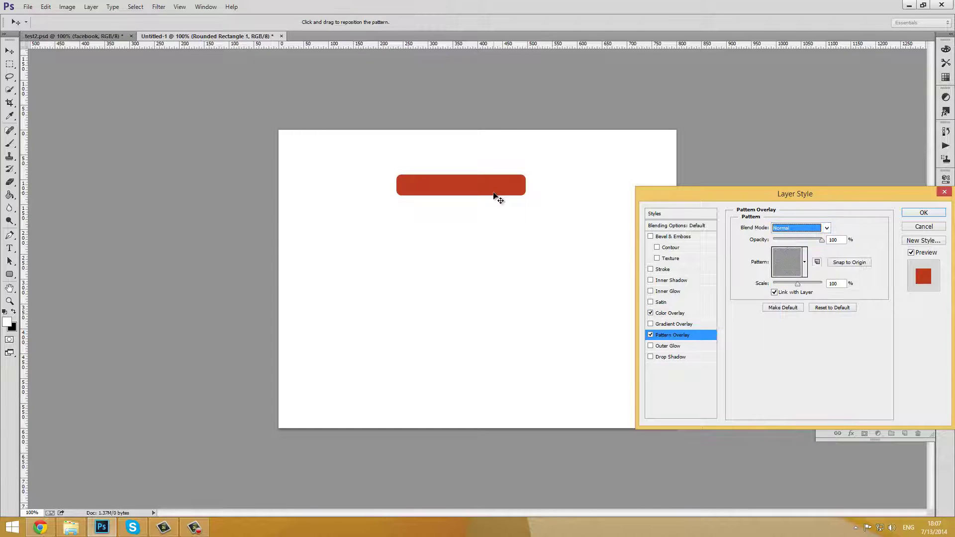
left_click(784, 229)
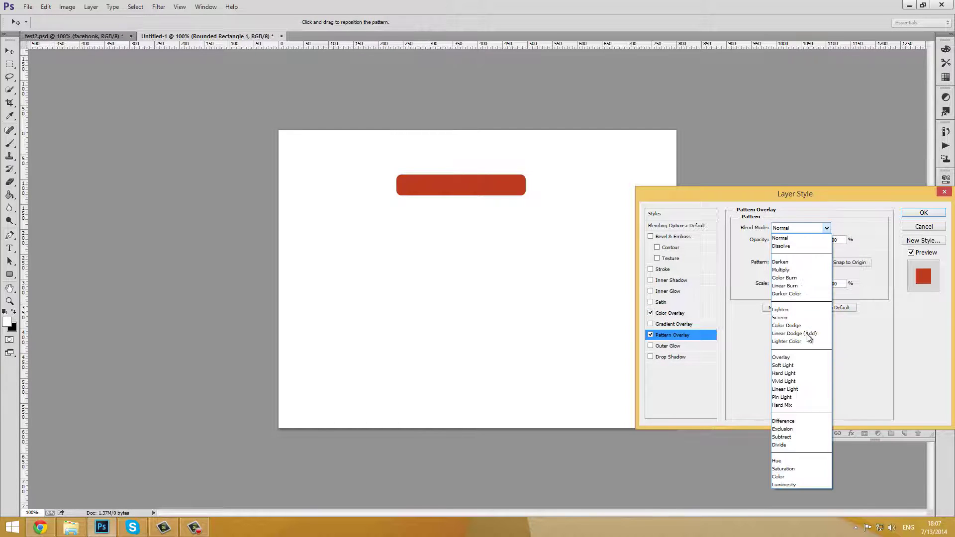
left_click(804, 356)
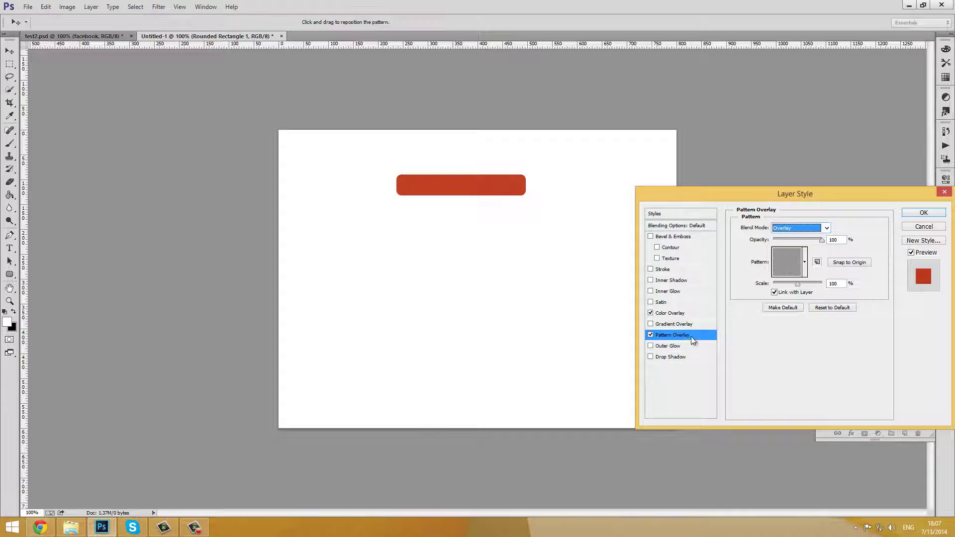
left_click(650, 336)
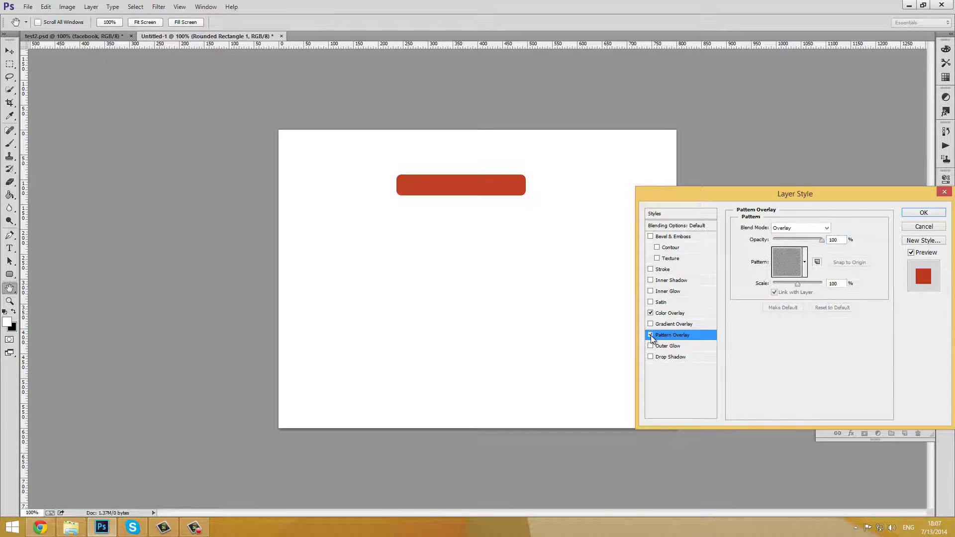
left_click(796, 229)
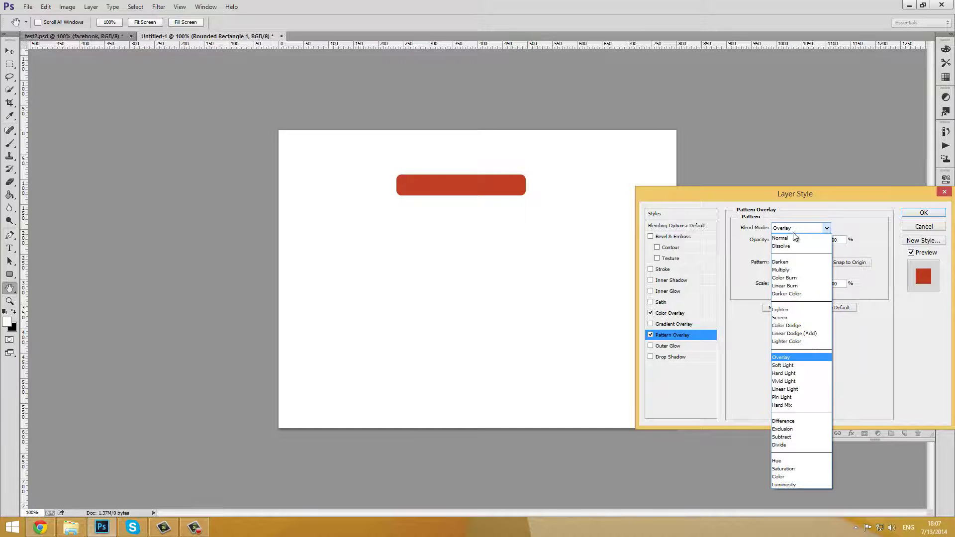
left_click(784, 238)
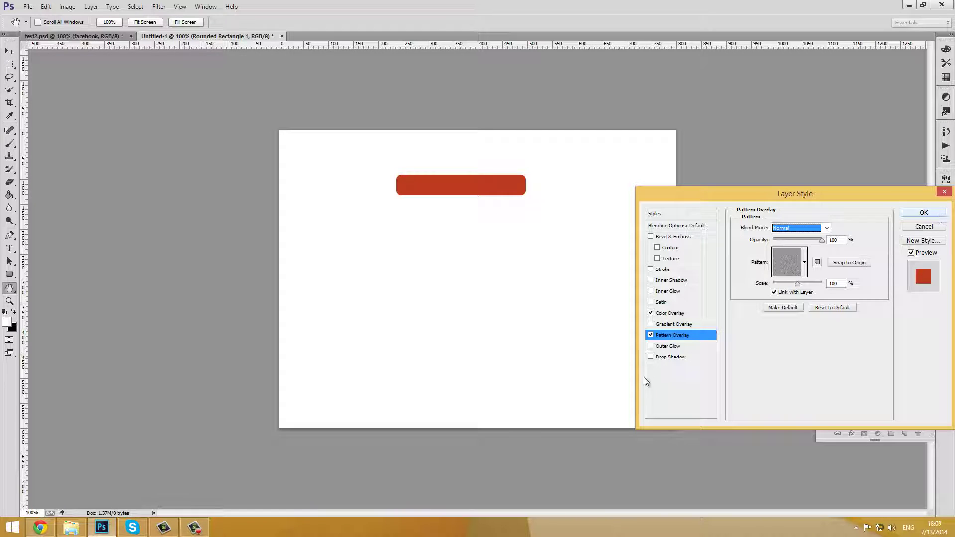
- Add a Drop Shadow to the rounded rectangle with Normal blend mode, 100% opacity and colour #3c3c3c
left_click(672, 357)
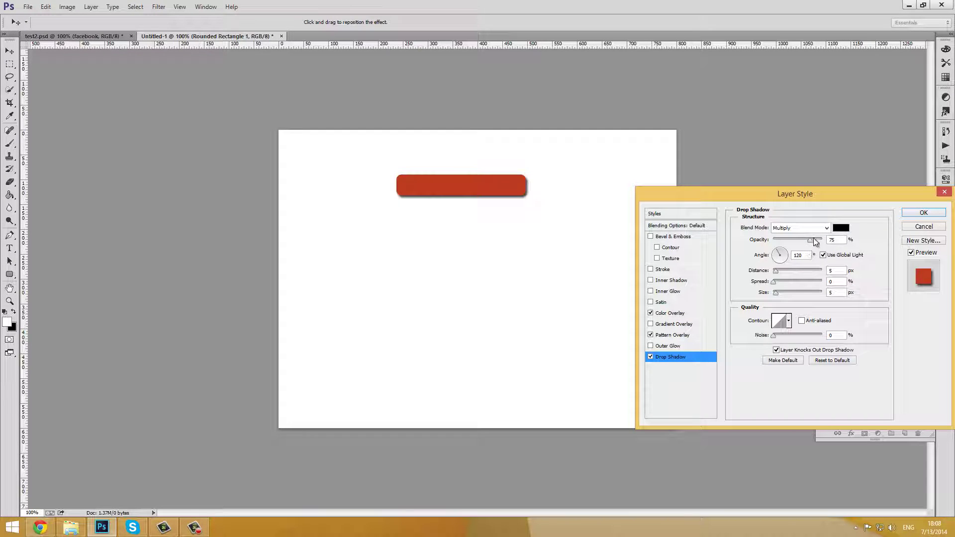
left_click_drag(810, 239, 818, 240)
left_click(783, 229)
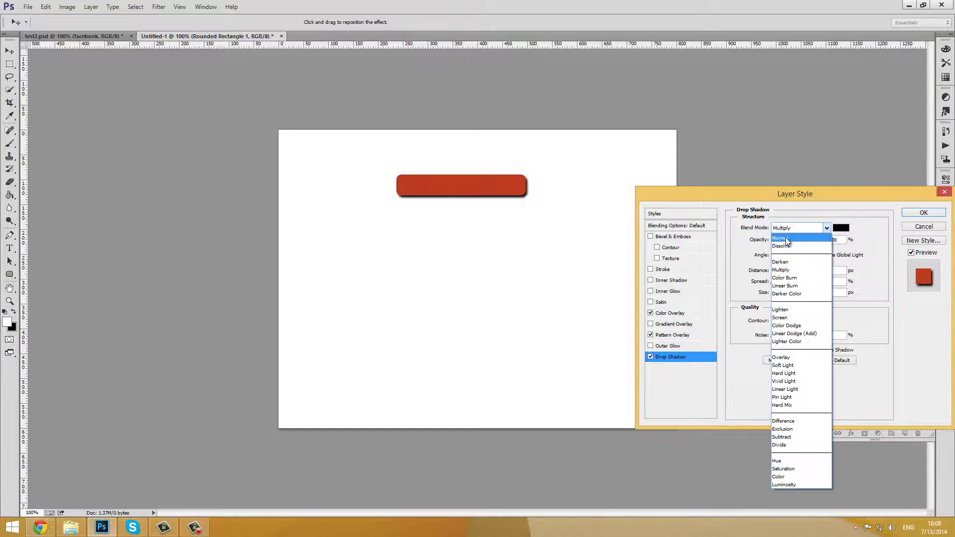
left_click(786, 238)
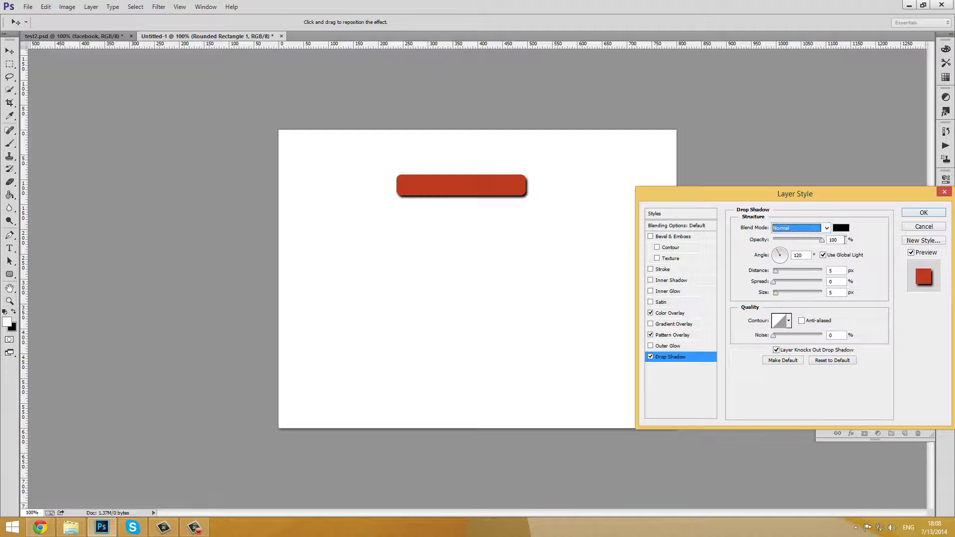
left_click(846, 228)
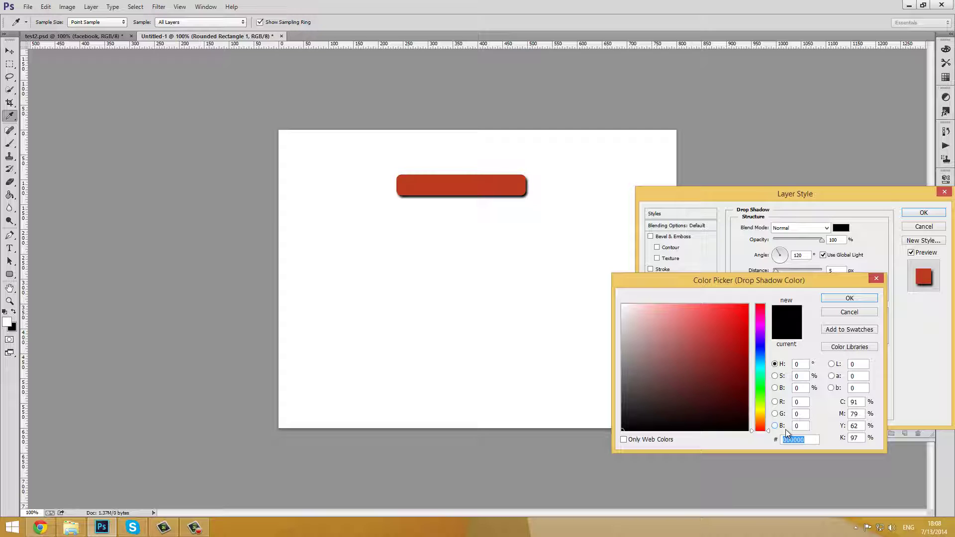
type("3c3c3c")
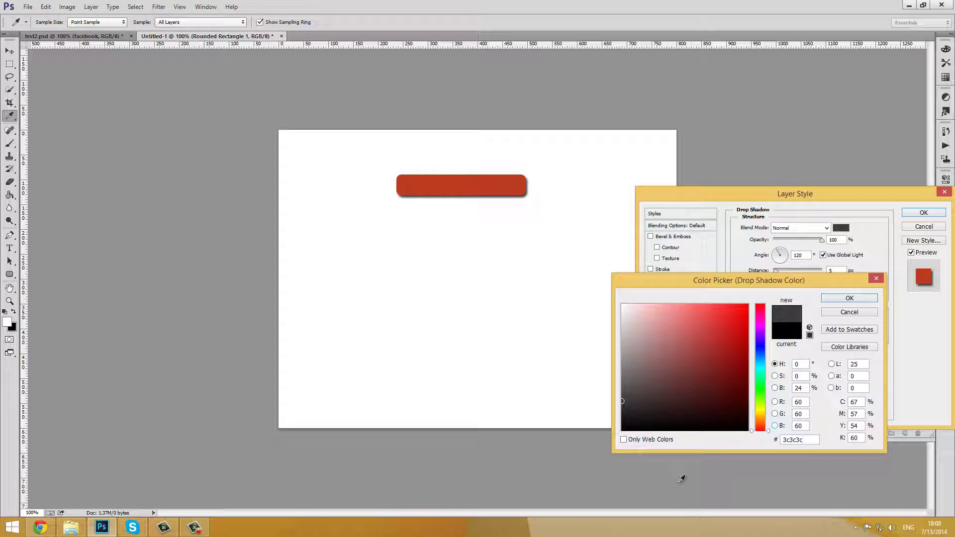
left_click(857, 296)
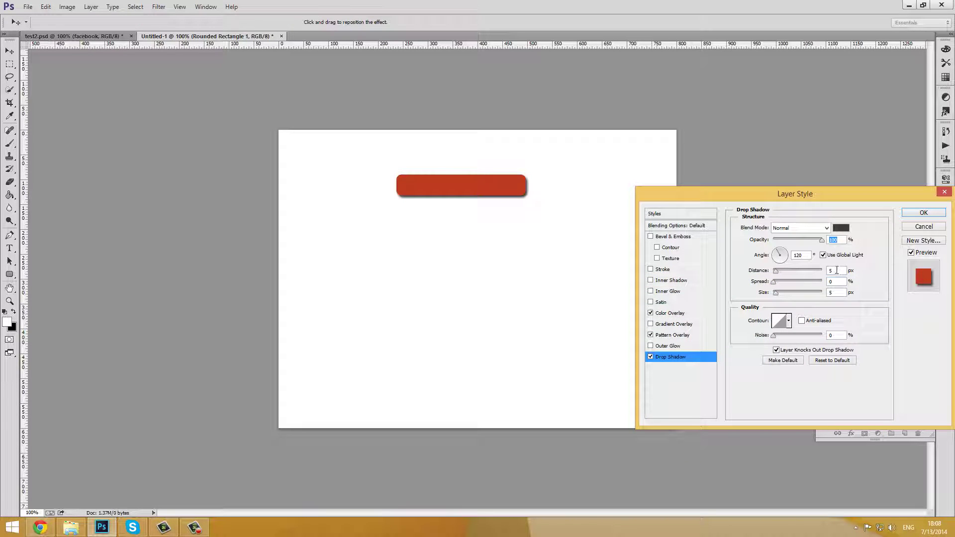
- Set the rounded rectangle's Drop Shadow distance to 1 px and size to 3 px, apply the layer style and collapse the effects list
double_click(834, 270)
type("1")
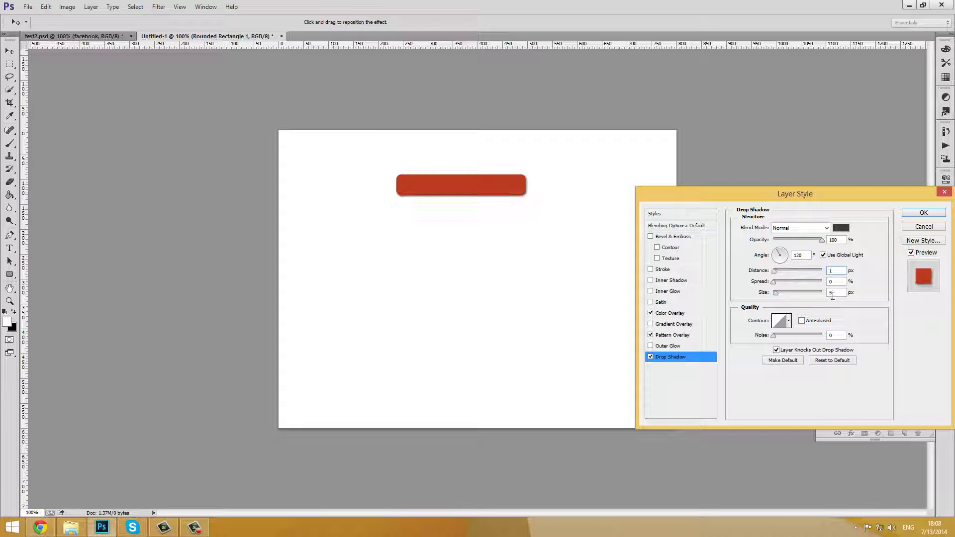
left_click(832, 295)
type("3")
left_click(913, 214)
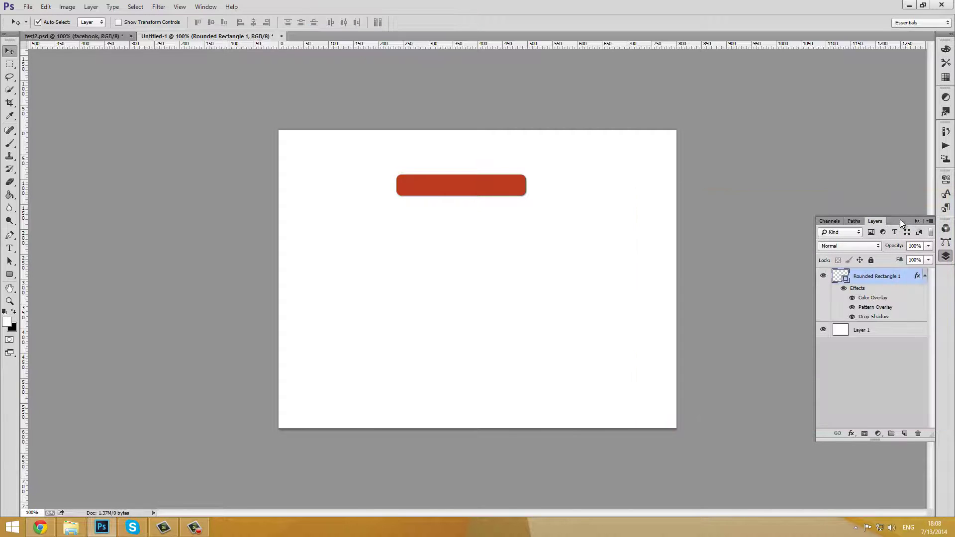
left_click(925, 275)
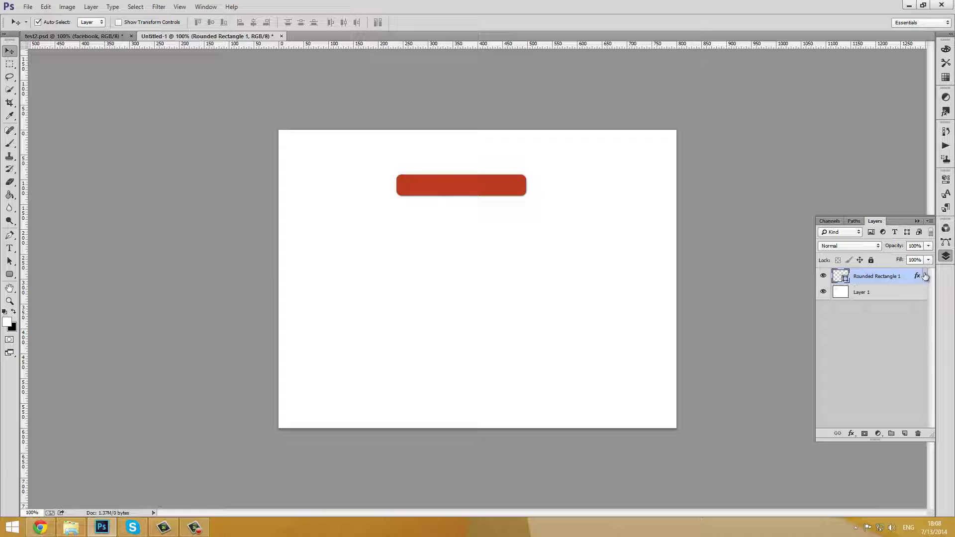
- Add a new layer and create a text box over the red rounded rectangle containing "Information box"
left_click(904, 433)
key("t")
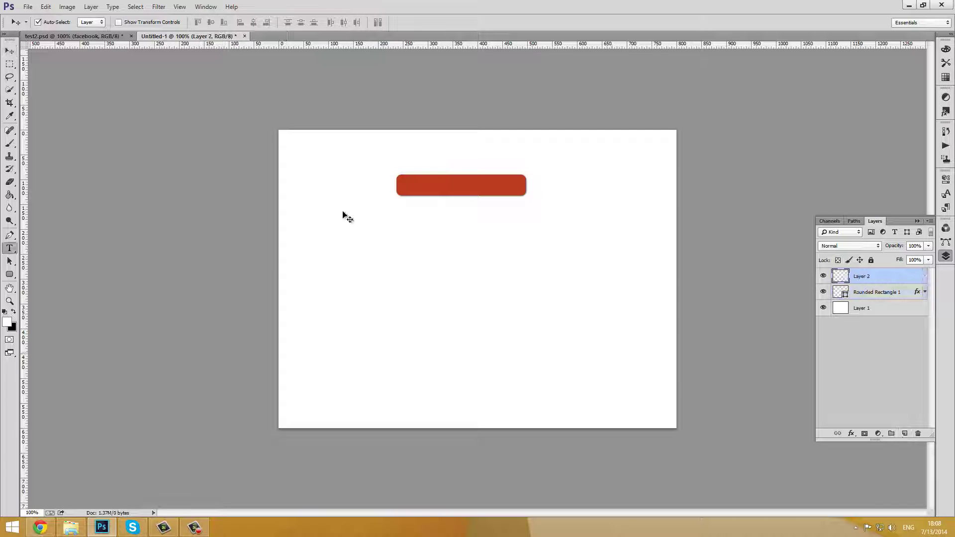
left_click_drag(397, 174, 525, 194)
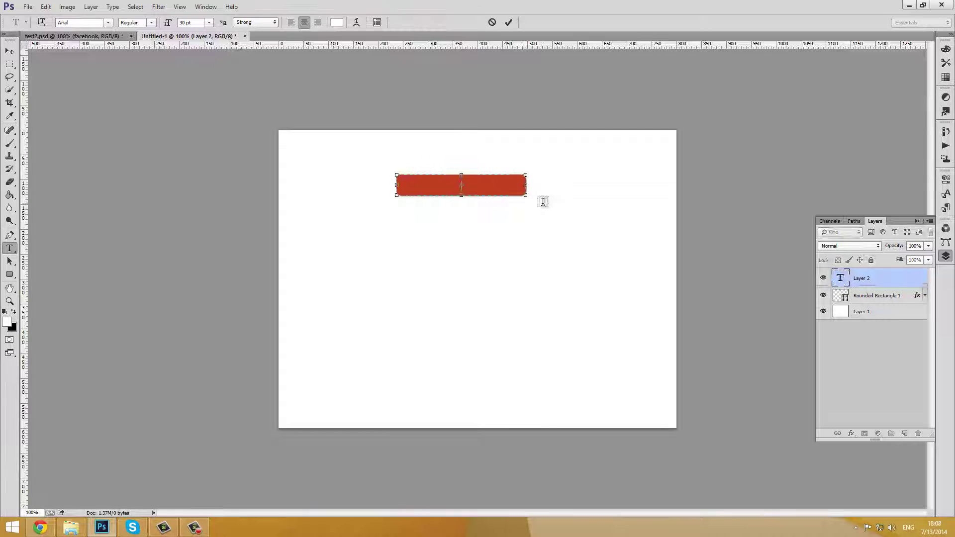
type("Information")
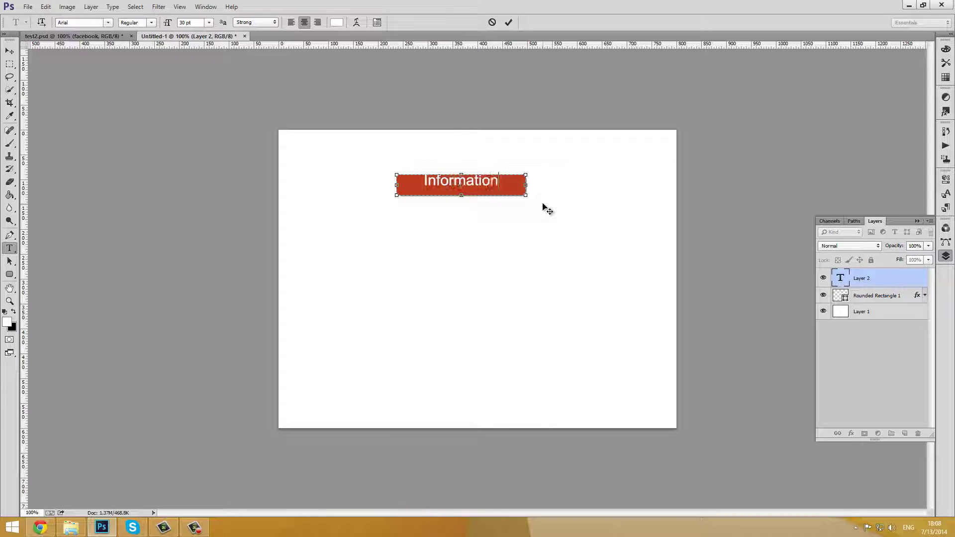
type(" box")
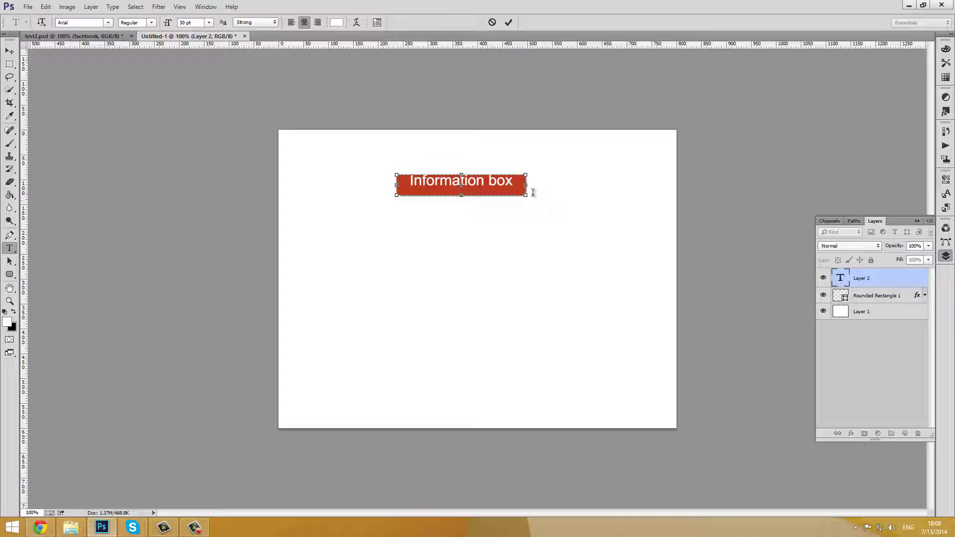
- Set the "Information box" text size to 18 pt and its anti-aliasing to Sharp
triple_click(460, 182)
left_click(209, 23)
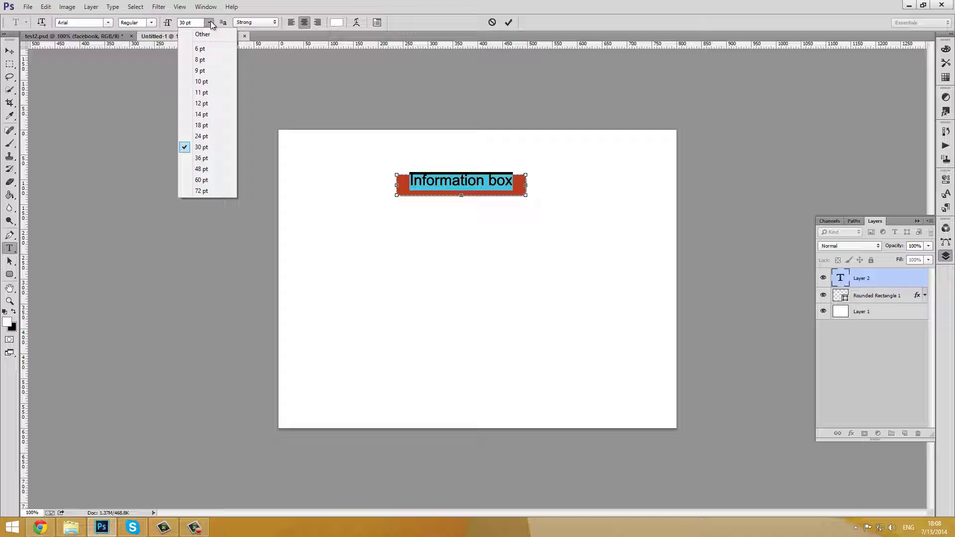
left_click(202, 126)
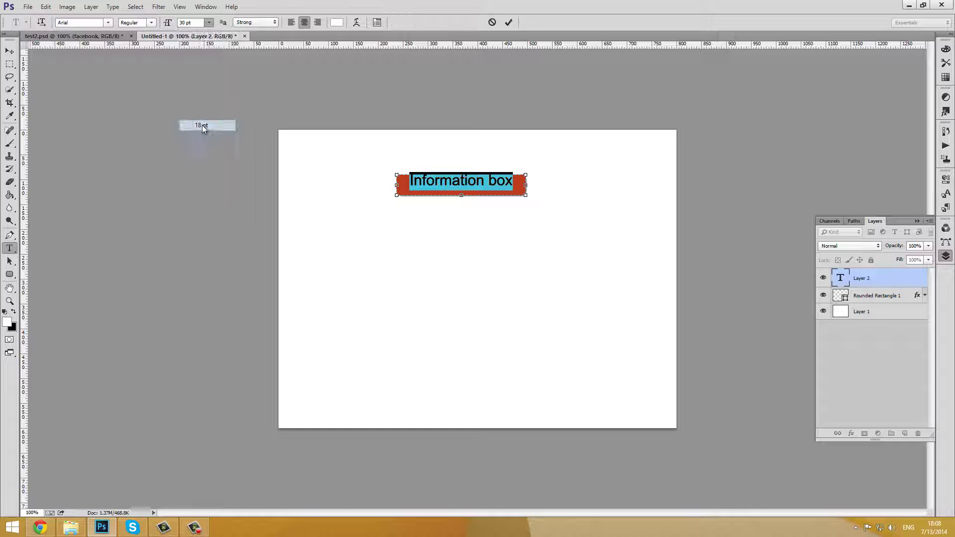
left_click(509, 184)
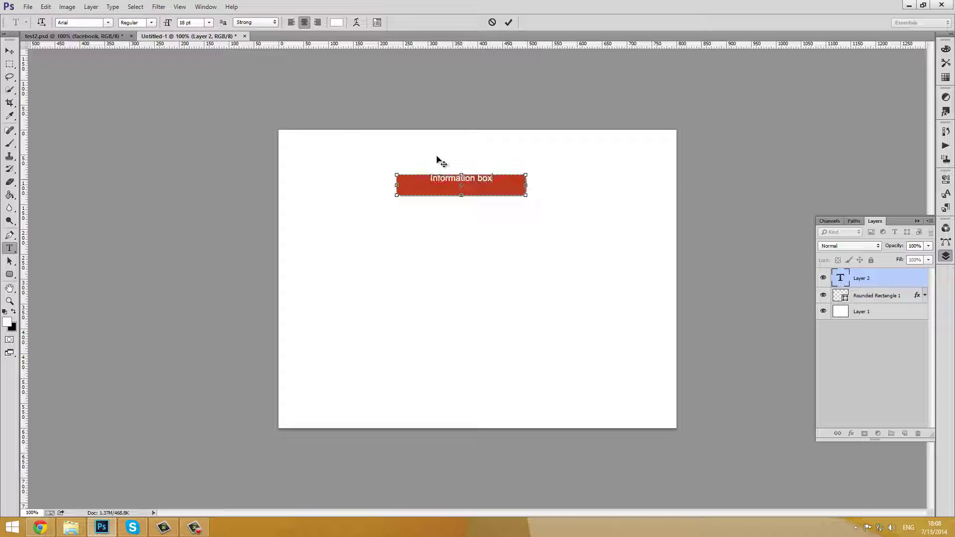
left_click(261, 23)
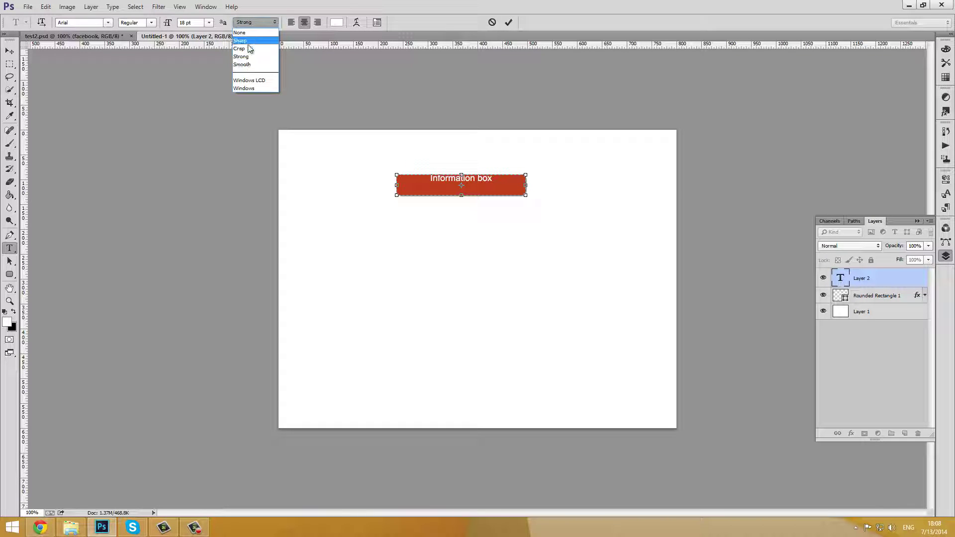
left_click(246, 48)
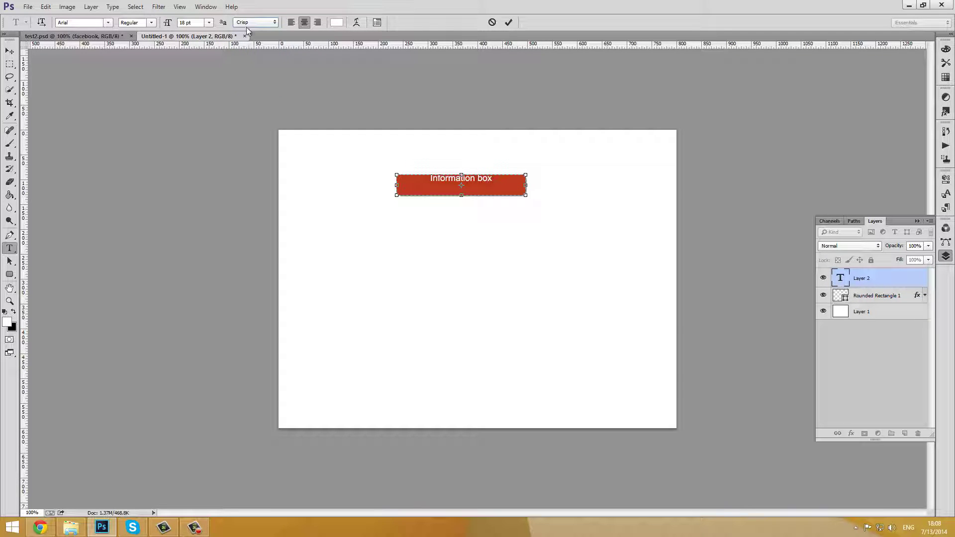
left_click(247, 24)
left_click(248, 41)
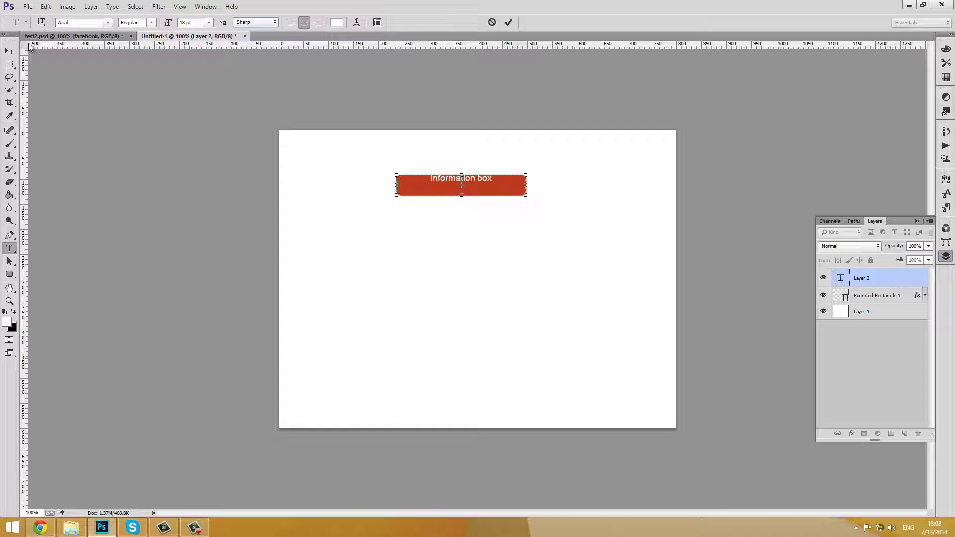
- Nudge the "Information box" text down until it sits vertically centred in the red rectangle
left_click(10, 51)
key("Down")
key("Down")
key("Down")
key("Down")
key("Down")
key("Down")
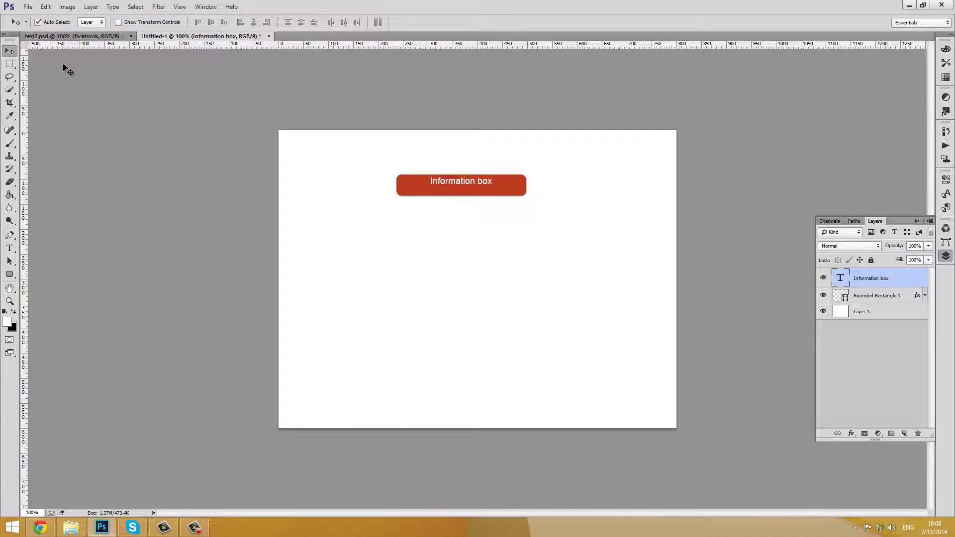
key("Down")
key("Down")
key("Down")
key("Down")
key("Down")
key("Down")
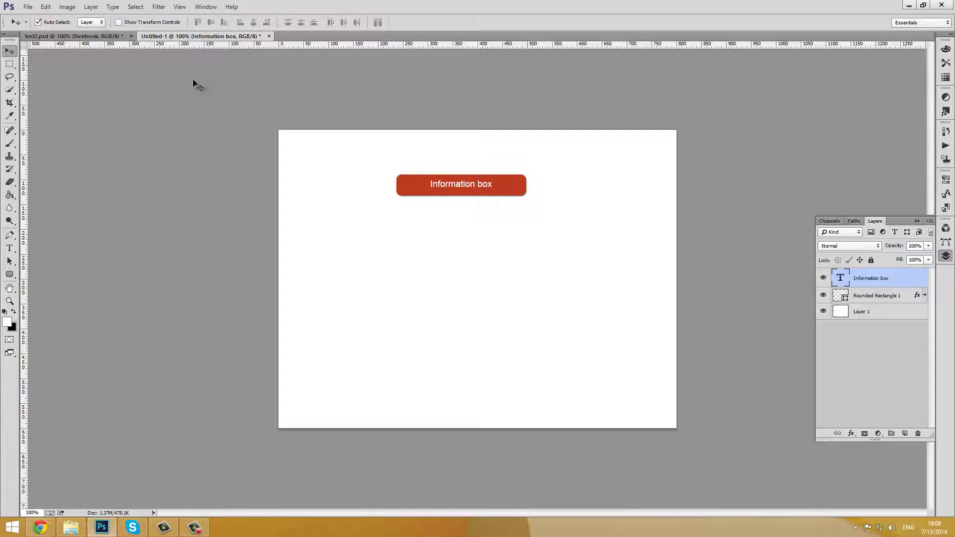
- Change the font of the "Information box" text to Calibri
double_click(840, 279)
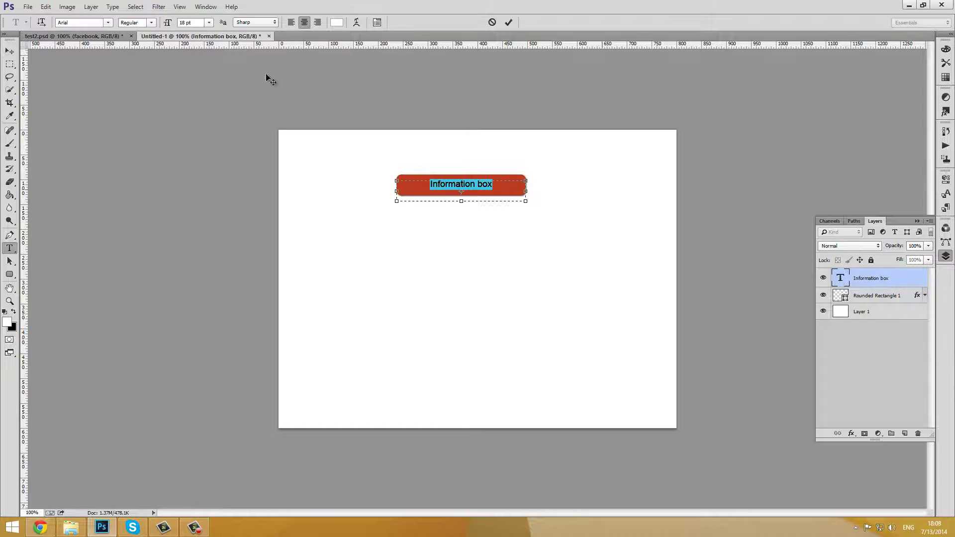
left_click(76, 18)
type("Calibri")
key("Return")
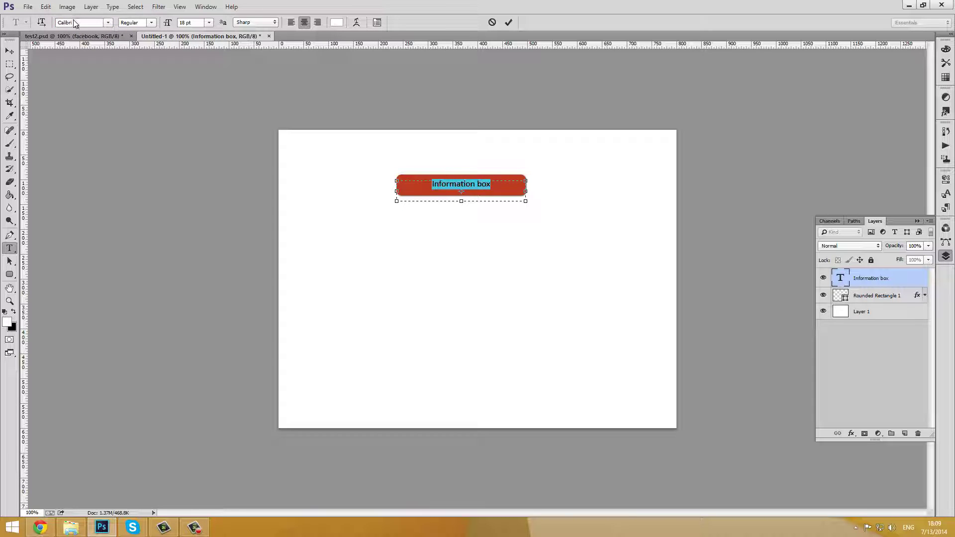
- Shorten the text box from its lower edge to fit inside the red rectangle and nudge the text down slightly
left_click_drag(465, 198, 464, 189)
left_click(10, 51)
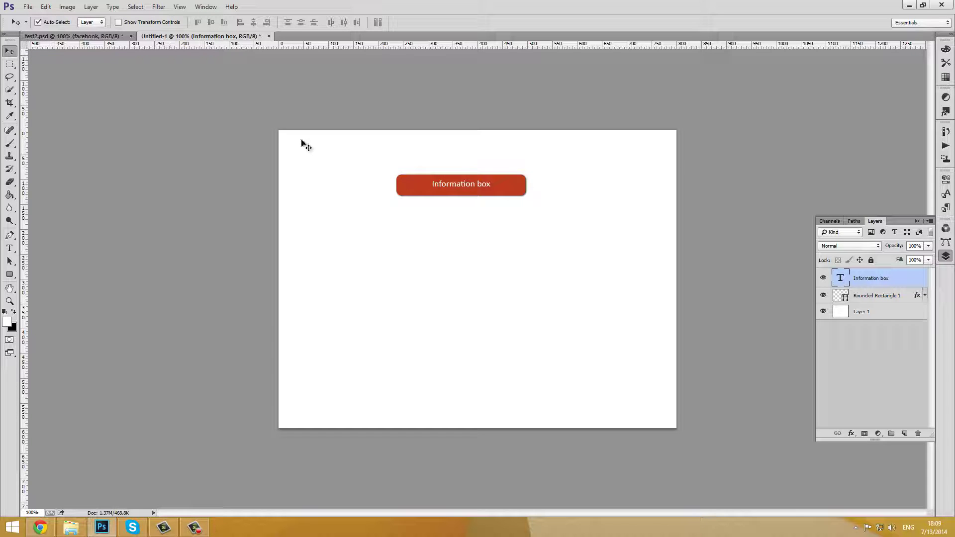
key("Down")
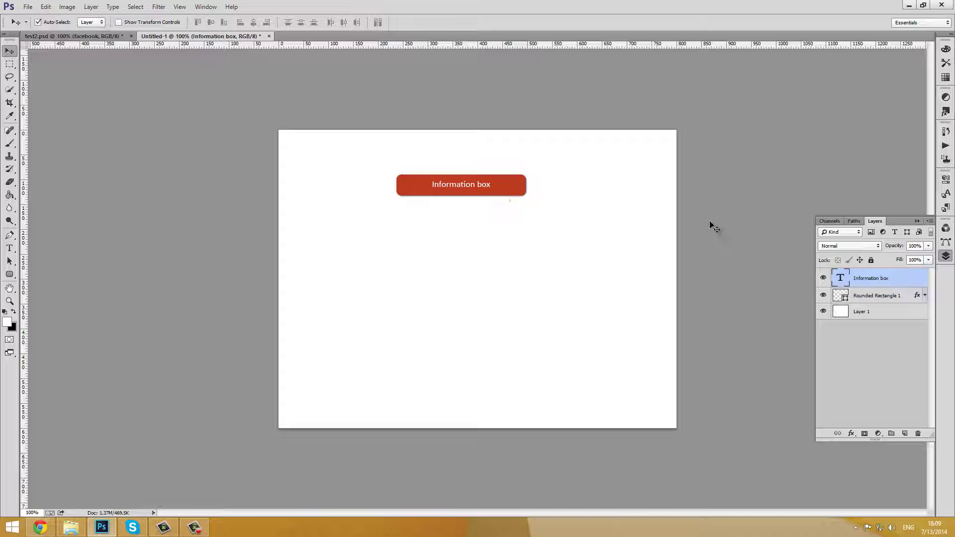
double_click(844, 279)
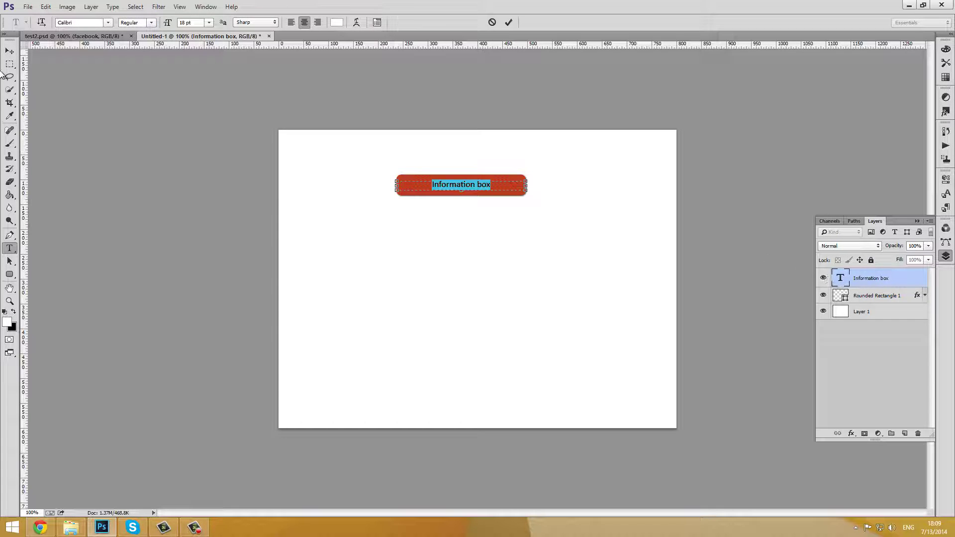
key("ctrl+Return")
key("v")
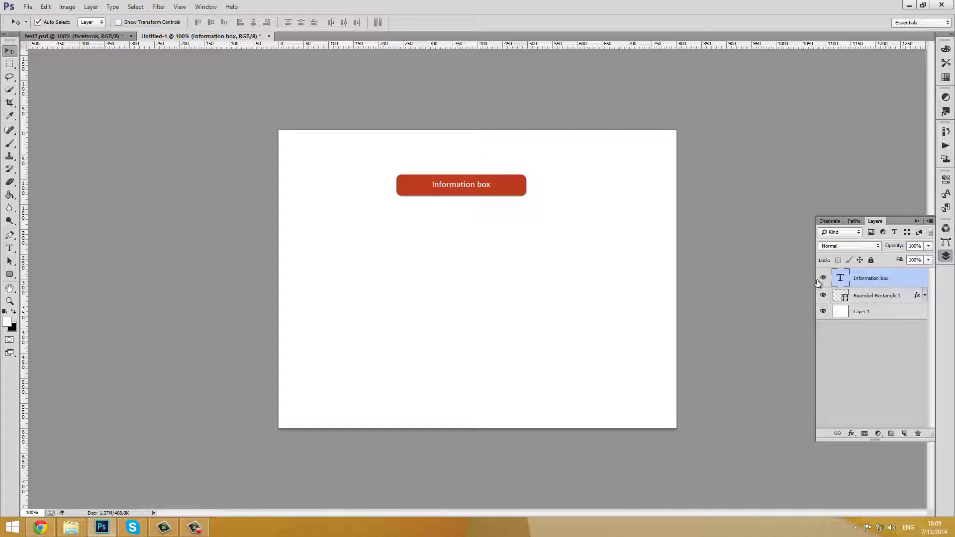
- Duplicate the Information box text layer, place the copy beneath the original and offset it slightly
key("ctrl+j")
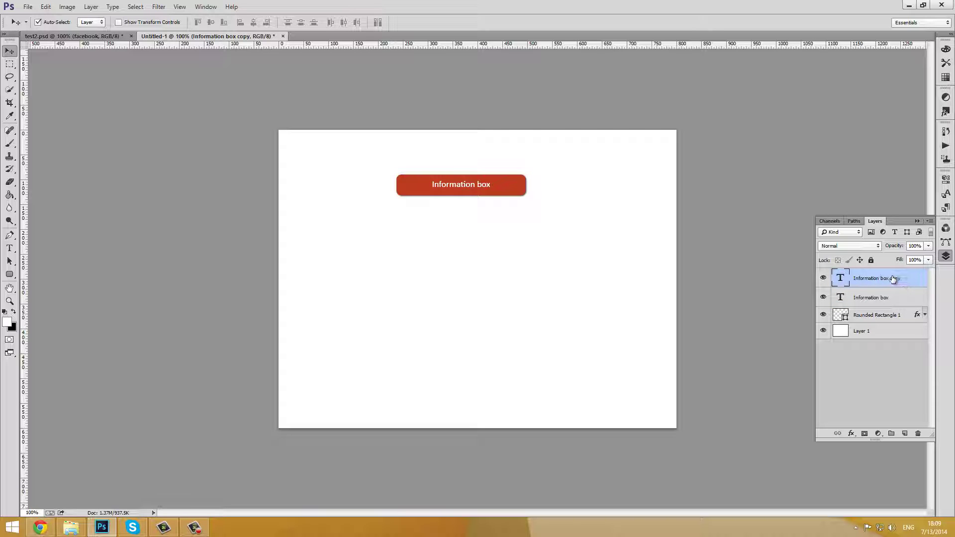
left_click_drag(893, 280, 886, 305)
left_click(844, 278)
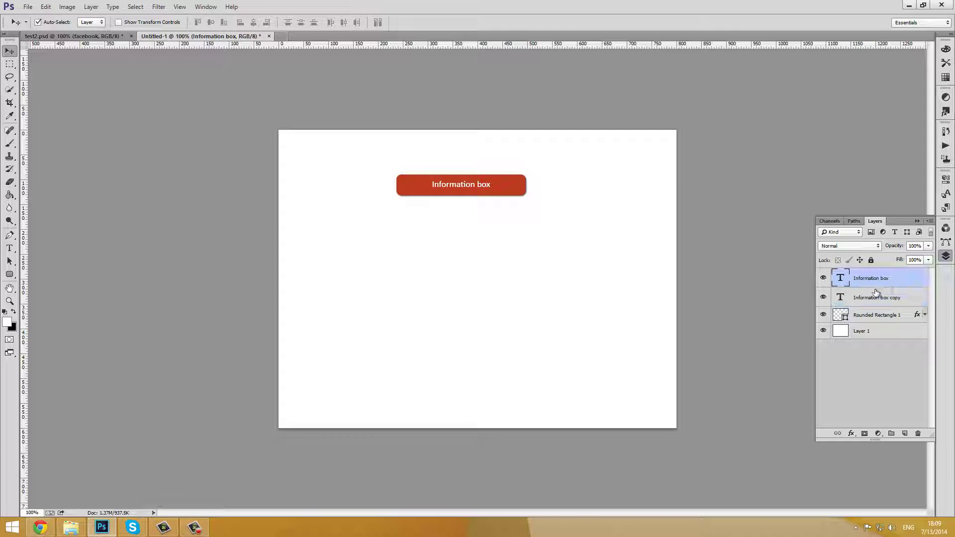
left_click(864, 300)
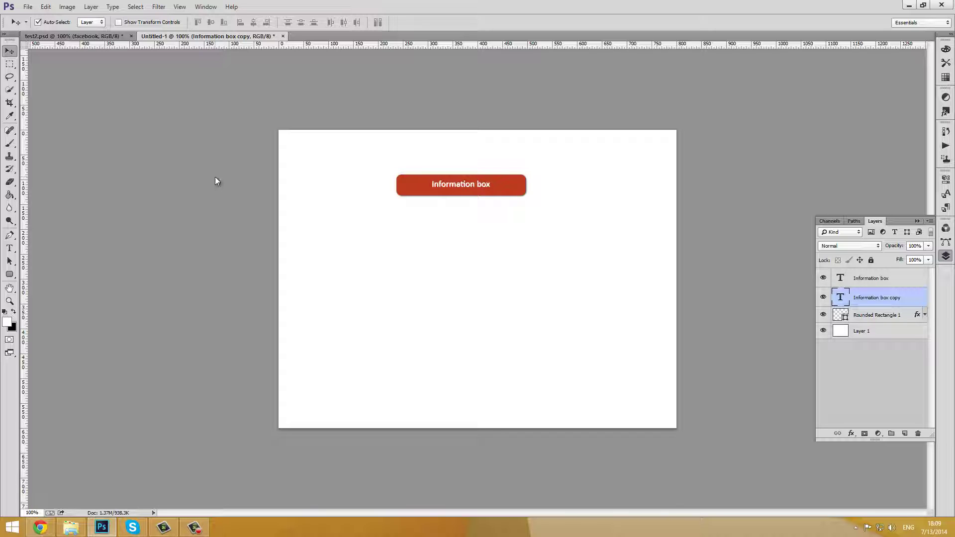
- Apply a Color Overlay of #6c1200 to the Information box copy layer and collapse its effects list
right_click(871, 297)
left_click(795, 107)
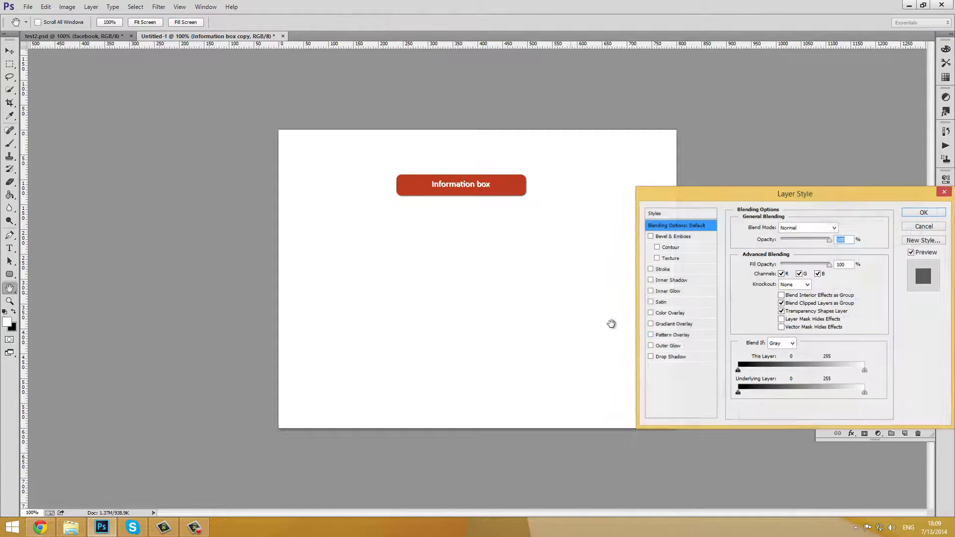
left_click(671, 313)
left_click(845, 227)
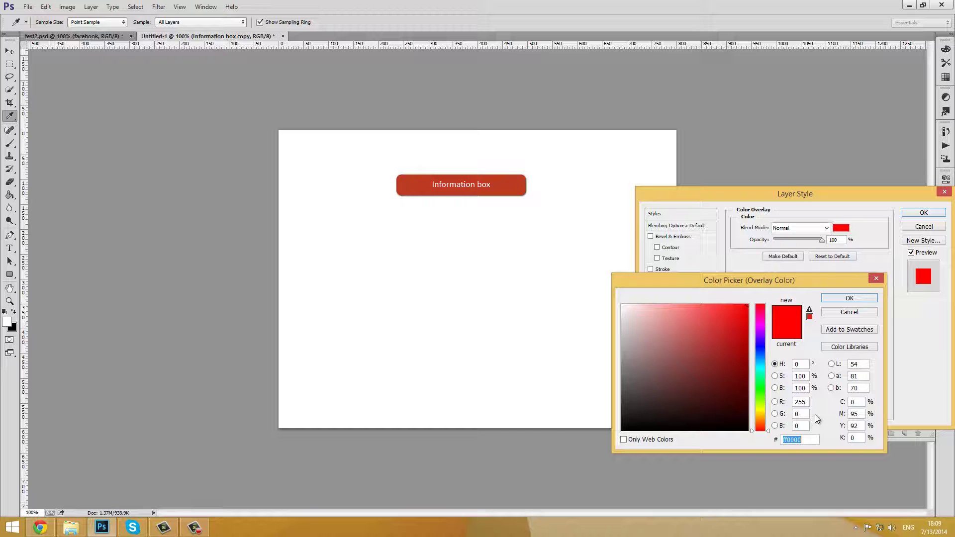
type("6c")
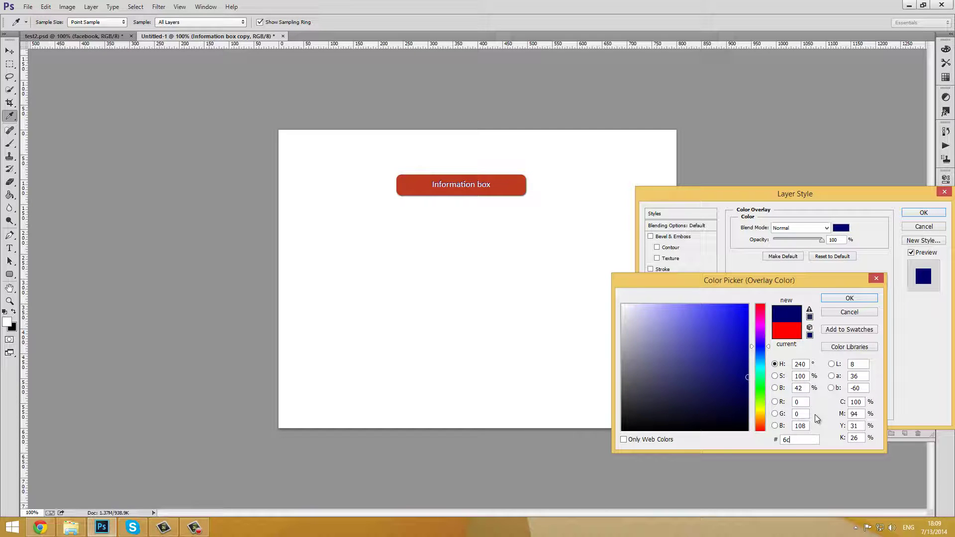
type("1200")
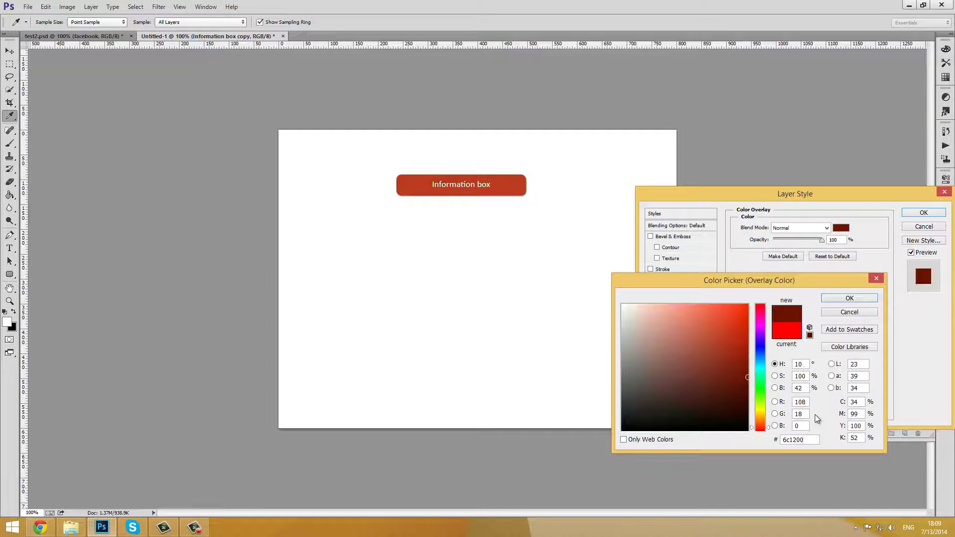
left_click(848, 298)
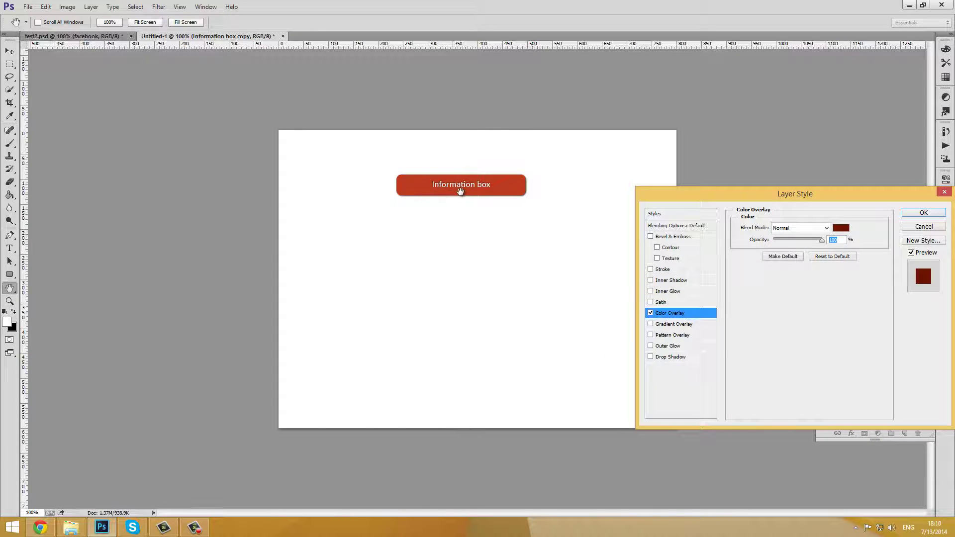
left_click(935, 214)
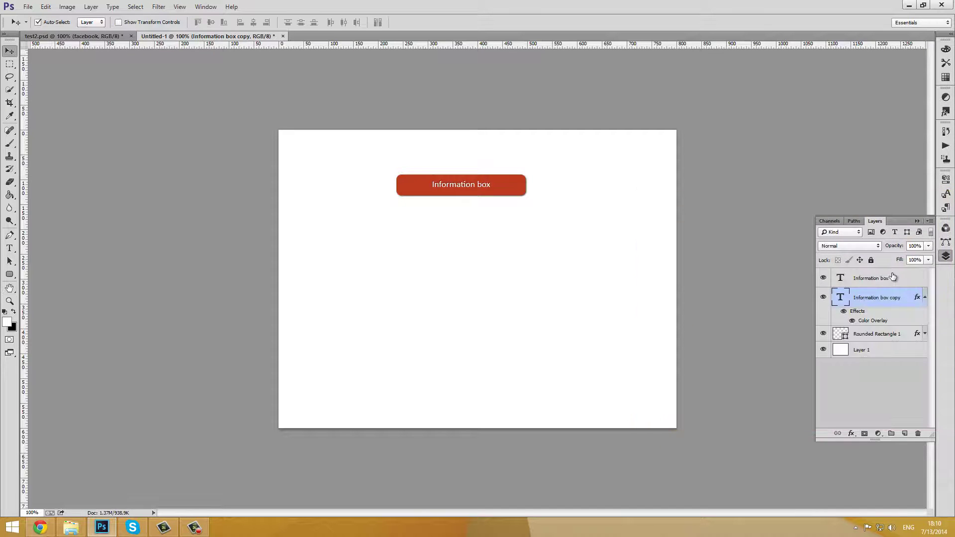
left_click(924, 296)
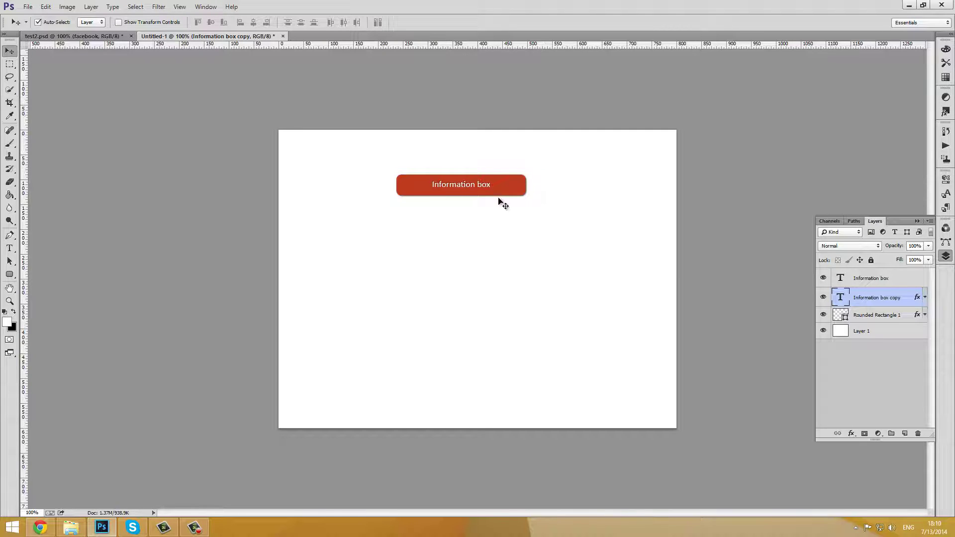
- On the Rounded Rectangle 1 layer, select a thin rectangular strip covering the red shape's lower edge and both lower rounded corners
left_click(899, 279)
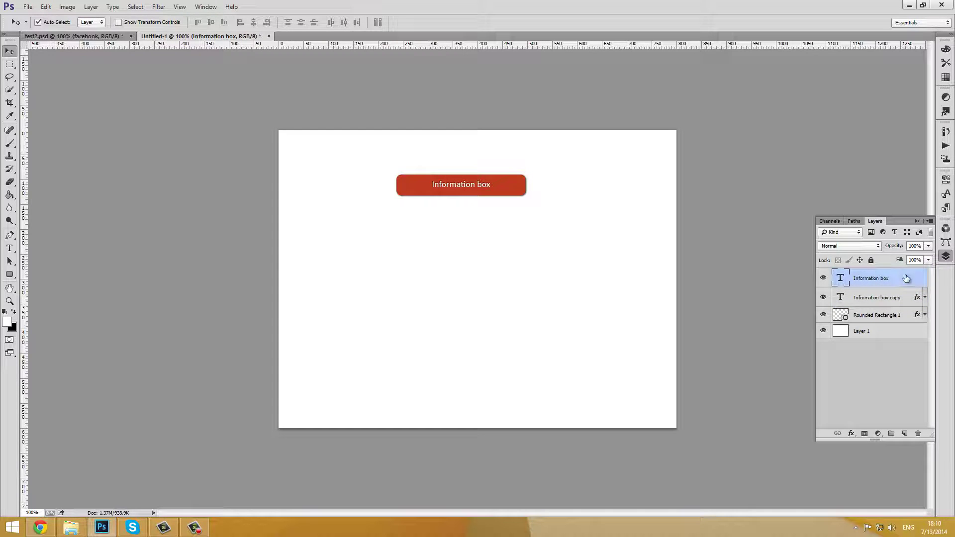
left_click(868, 319)
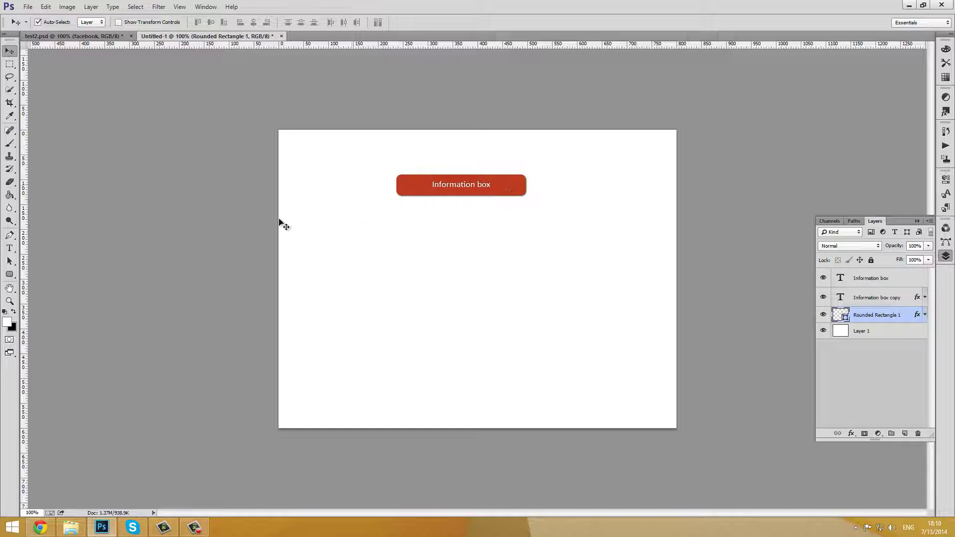
left_click(9, 64)
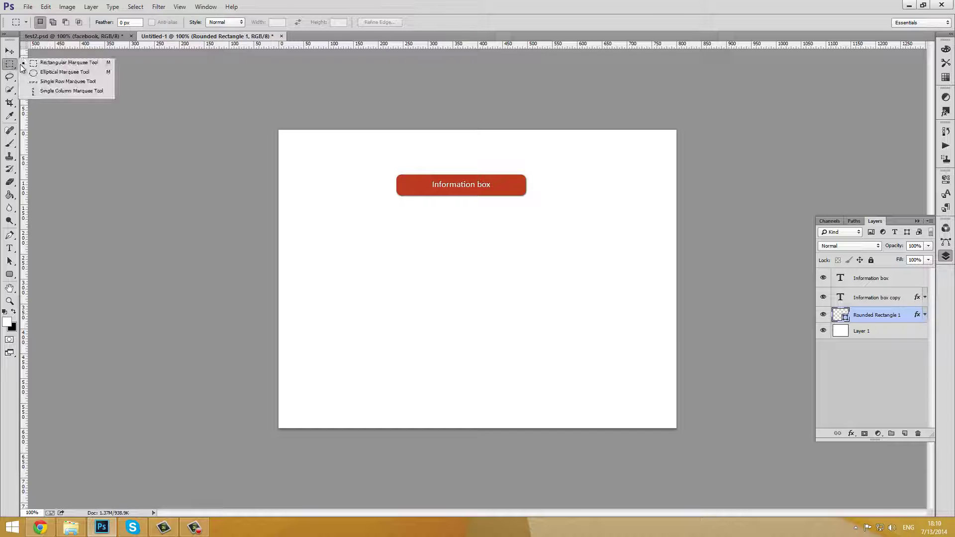
left_click(54, 64)
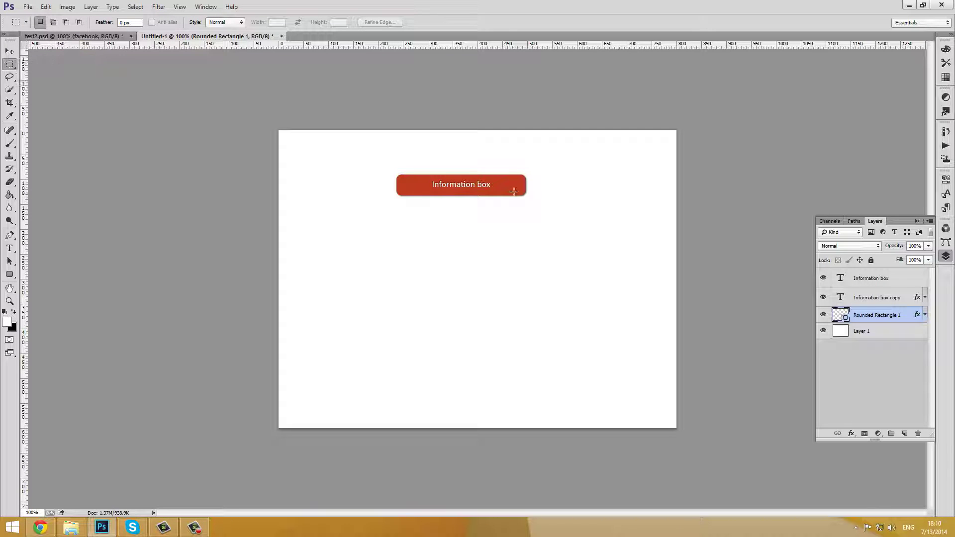
left_click_drag(530, 198, 378, 193)
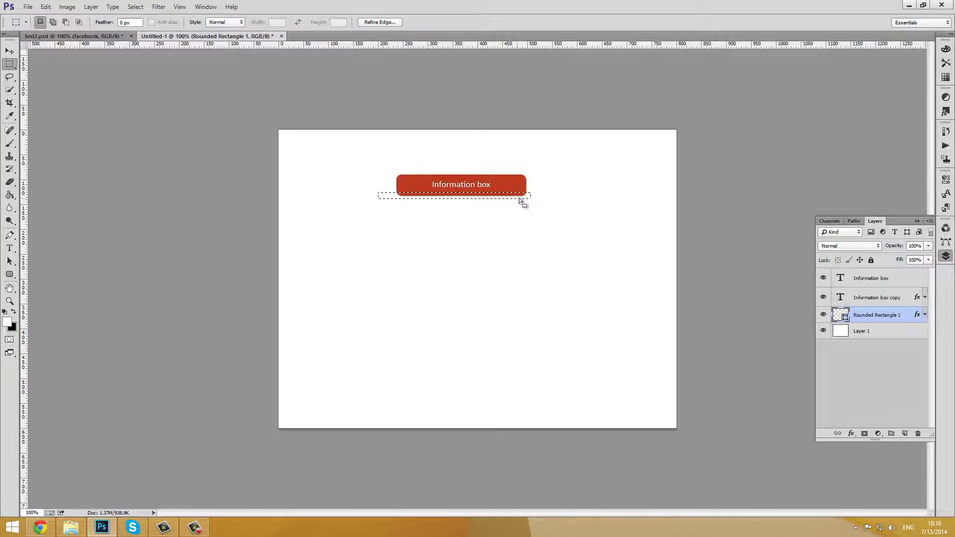
- Rasterize the red shape and erase the selected strip to square off its lower corners, and clear the selection
left_click(10, 181)
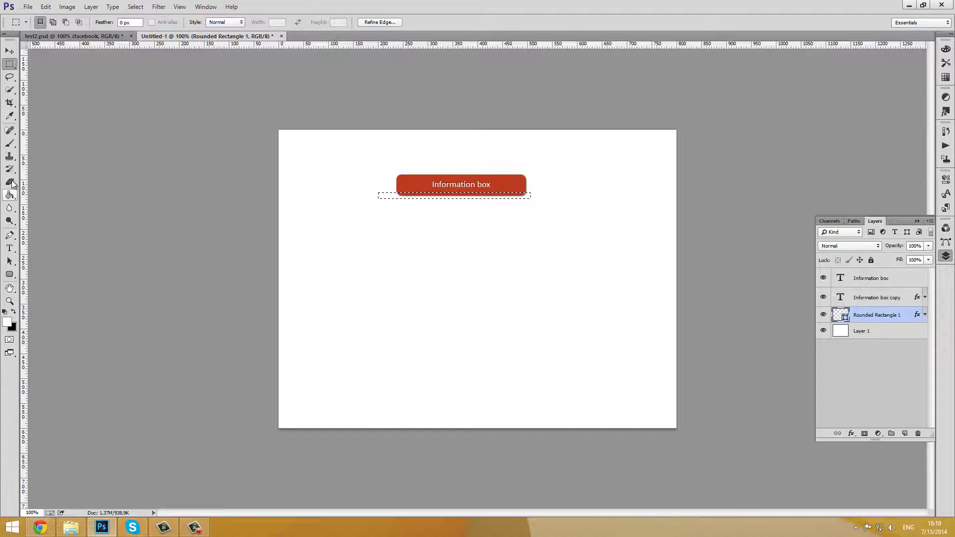
left_click(381, 198)
left_click(443, 199)
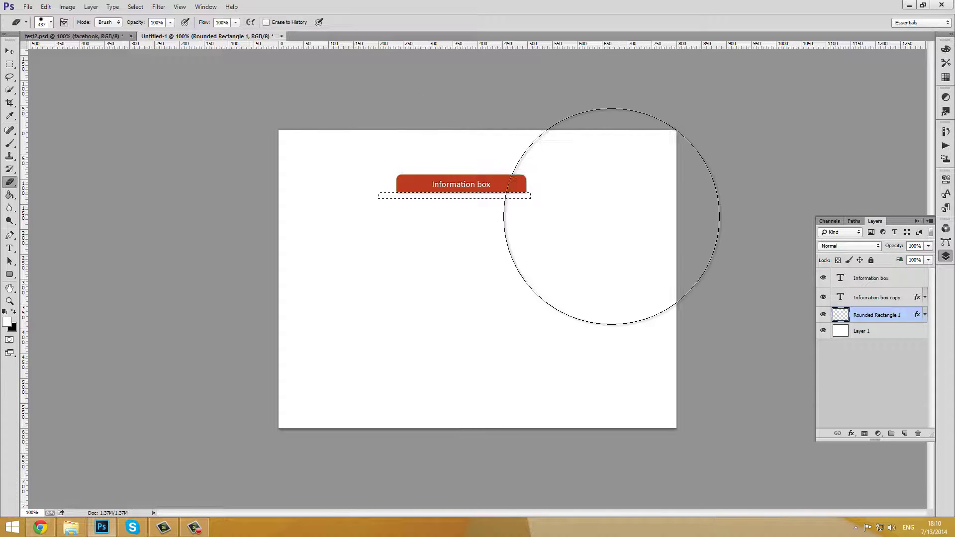
left_click(10, 63)
left_click(377, 159)
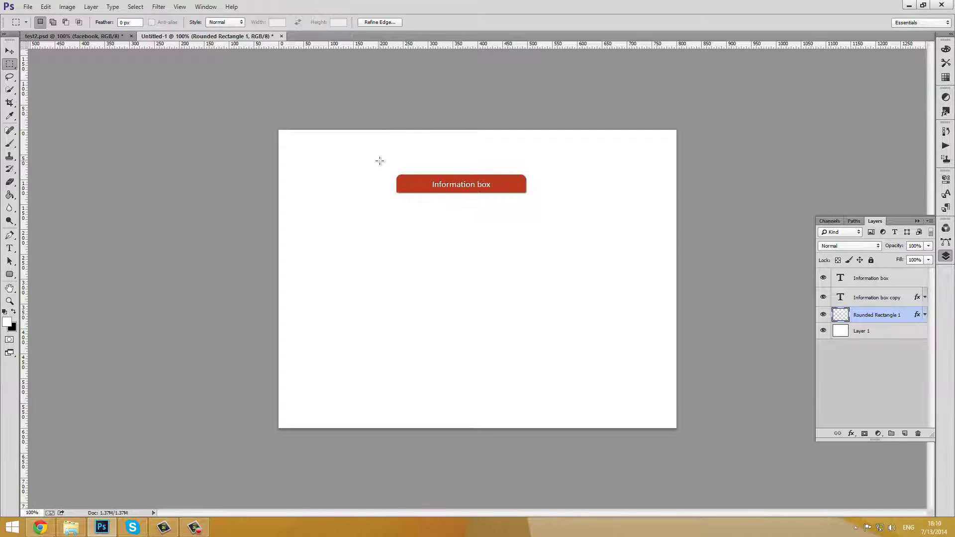
- Nudge the Information box text and its shadow copy up slightly together to centre them in the shortened red header
left_click(875, 297)
left_click(875, 278, "shift")
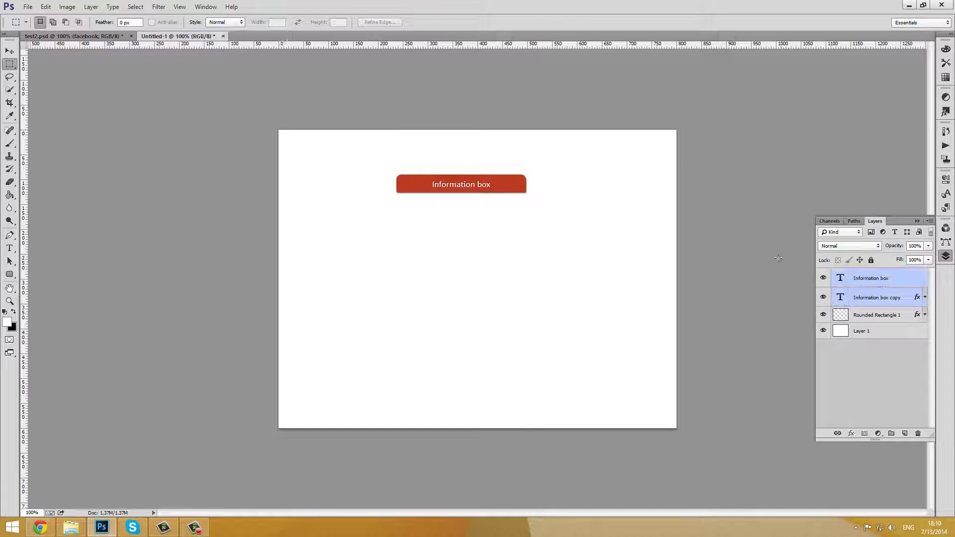
left_click(9, 51)
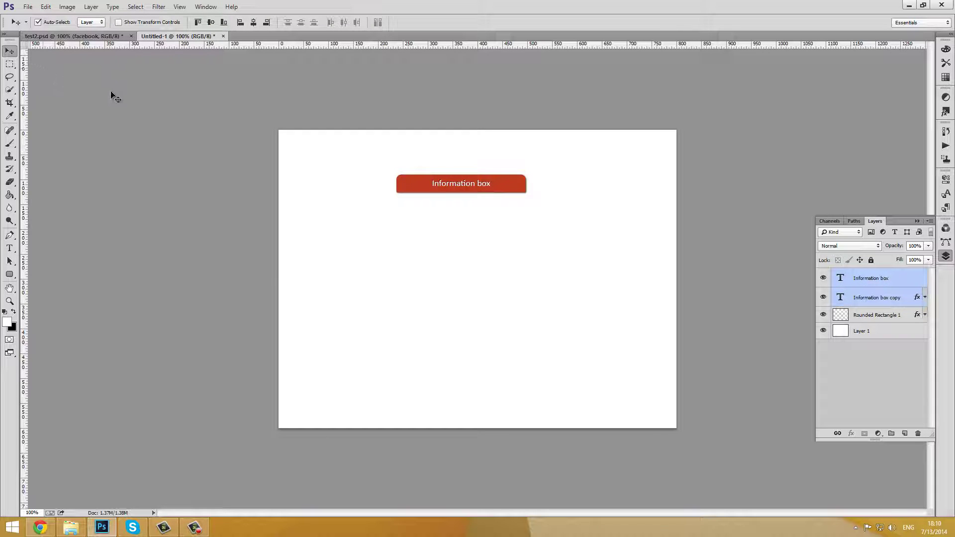
- Add a layer above the Information box text and draw a rectangle about 260 by 244 px directly beneath the red header
left_click(898, 280)
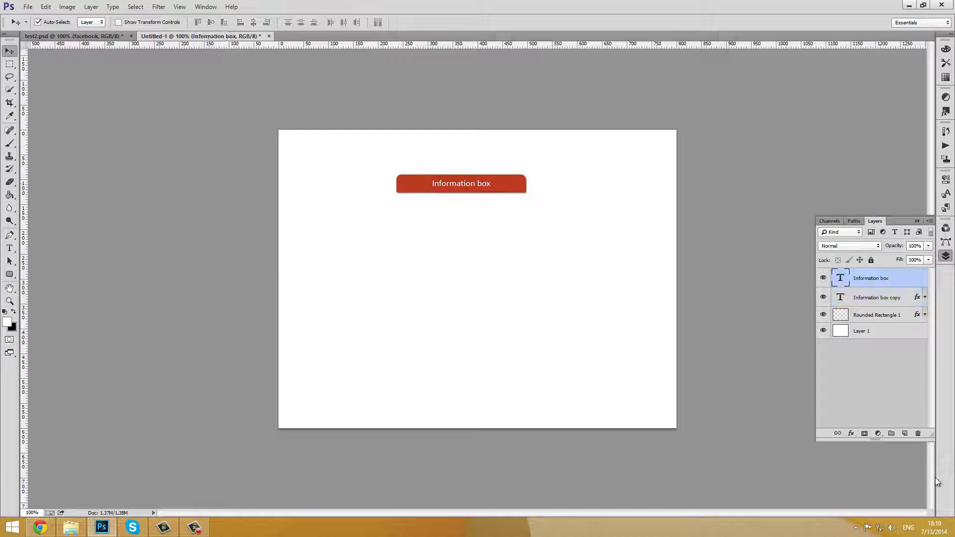
left_click(906, 435)
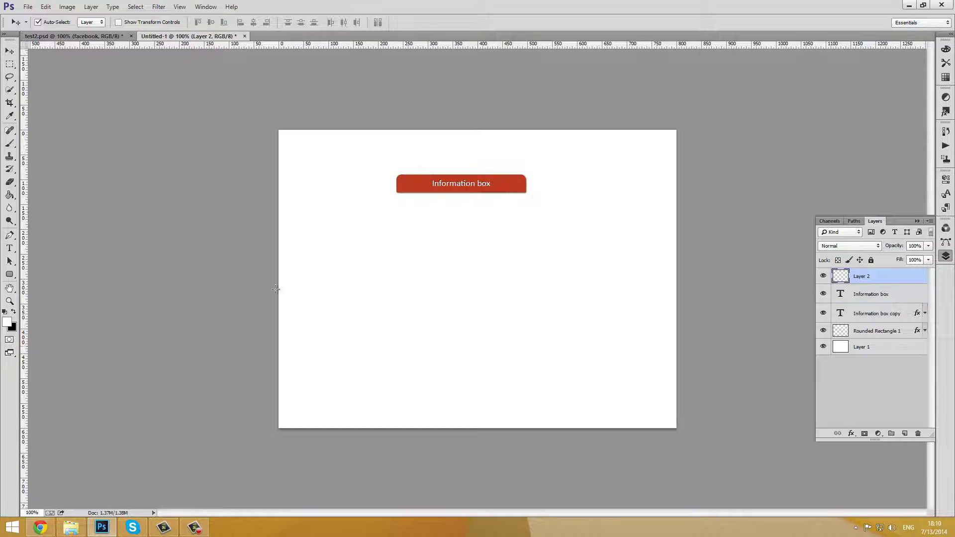
left_click(9, 274)
left_click(54, 273)
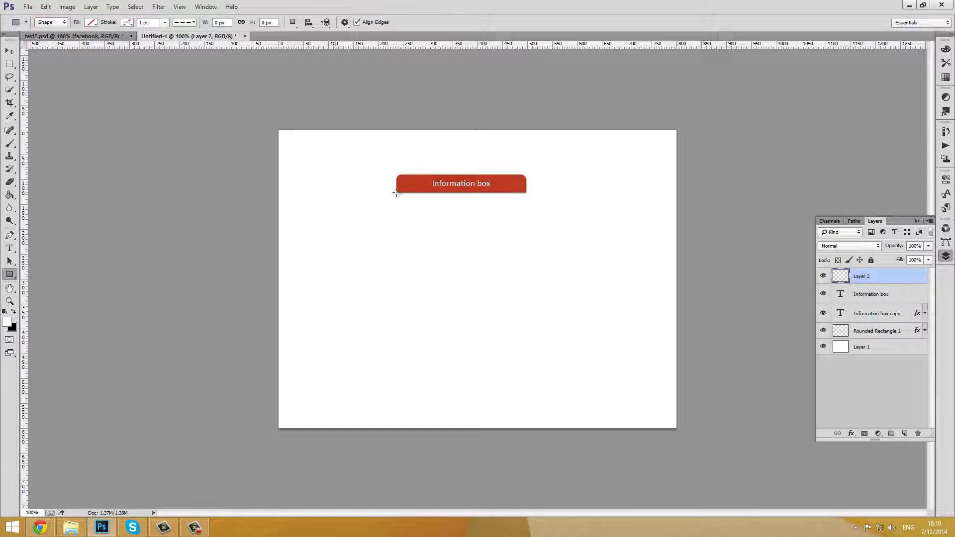
left_click_drag(403, 213, 525, 313)
left_click(917, 171)
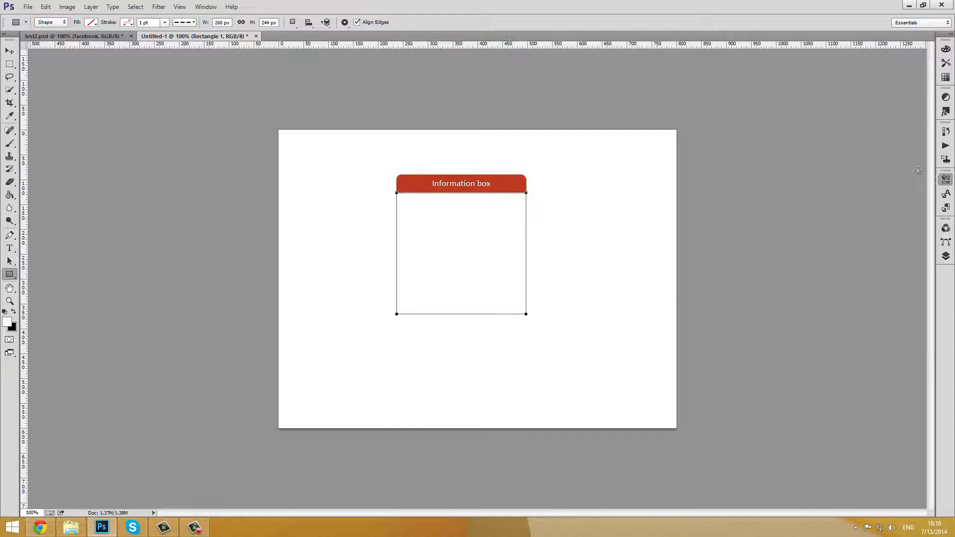
left_click(945, 256)
key("v")
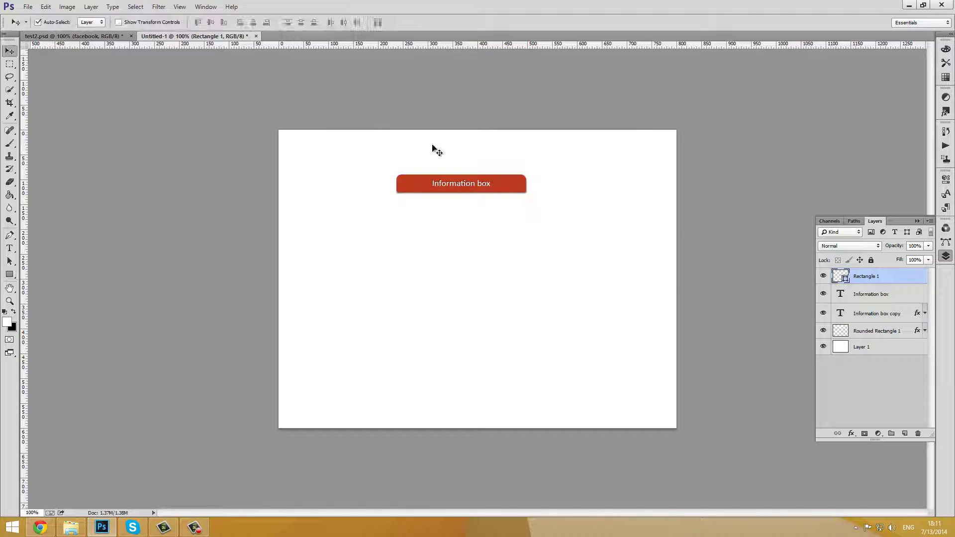
right_click(897, 276)
left_click(825, 147)
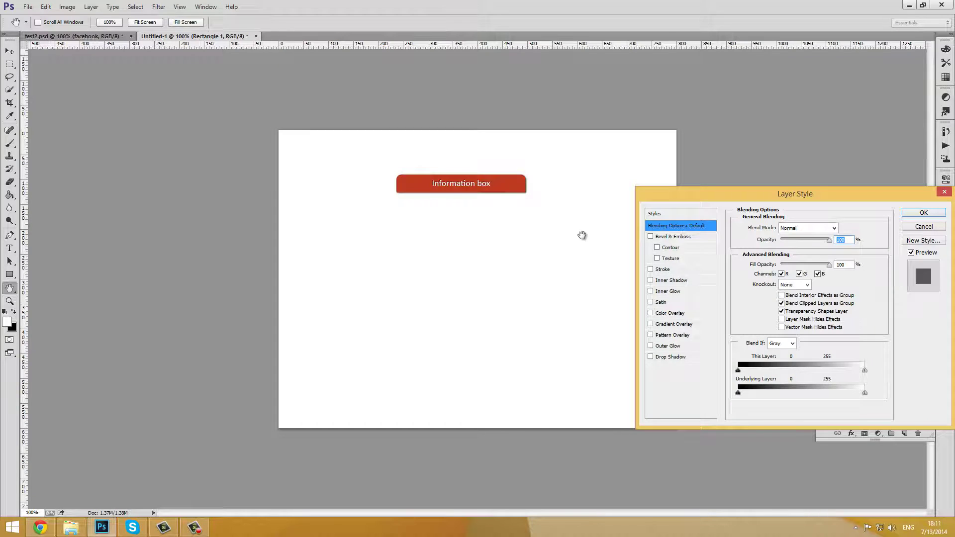
left_click(923, 226)
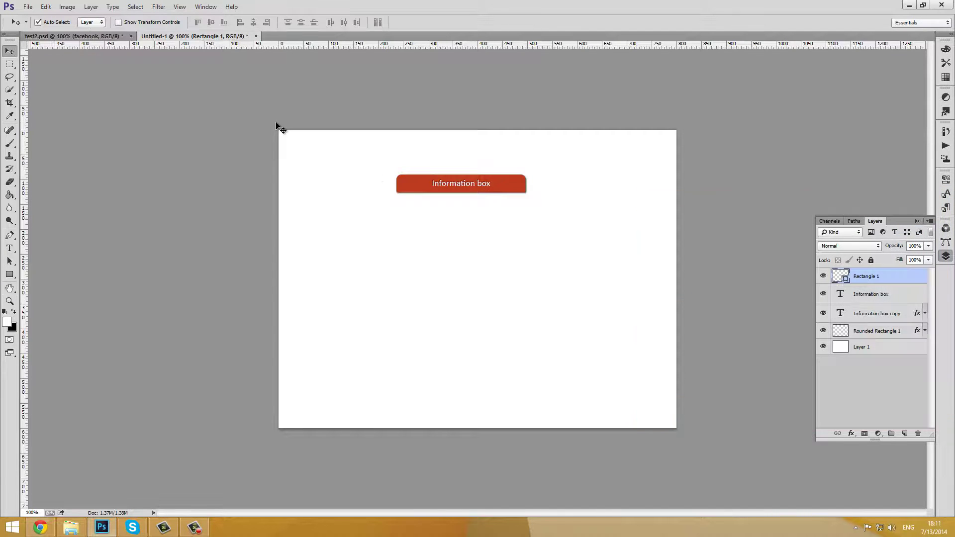
- Set the height of the rectangle beneath the header to 280 px
key("u")
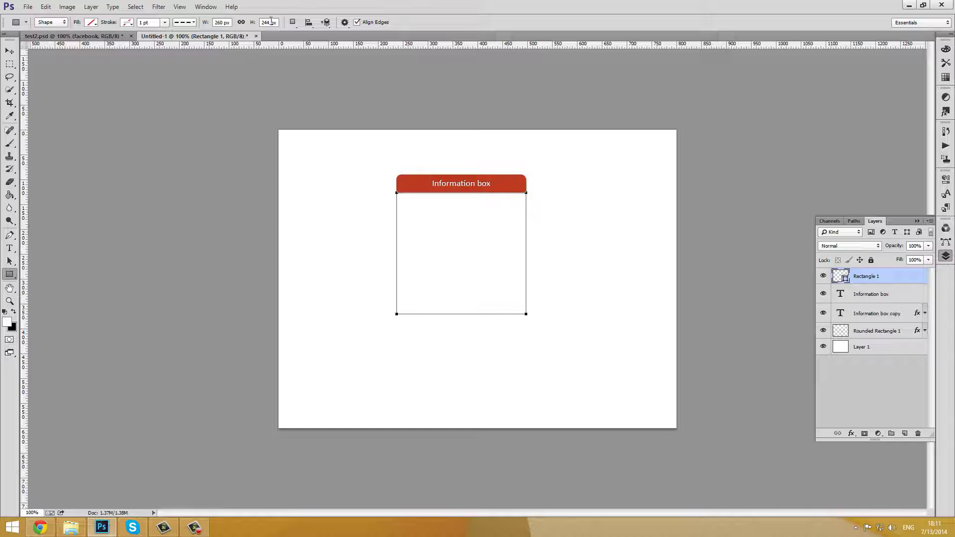
left_click_drag(271, 21, 263, 22)
type("280")
key("Return")
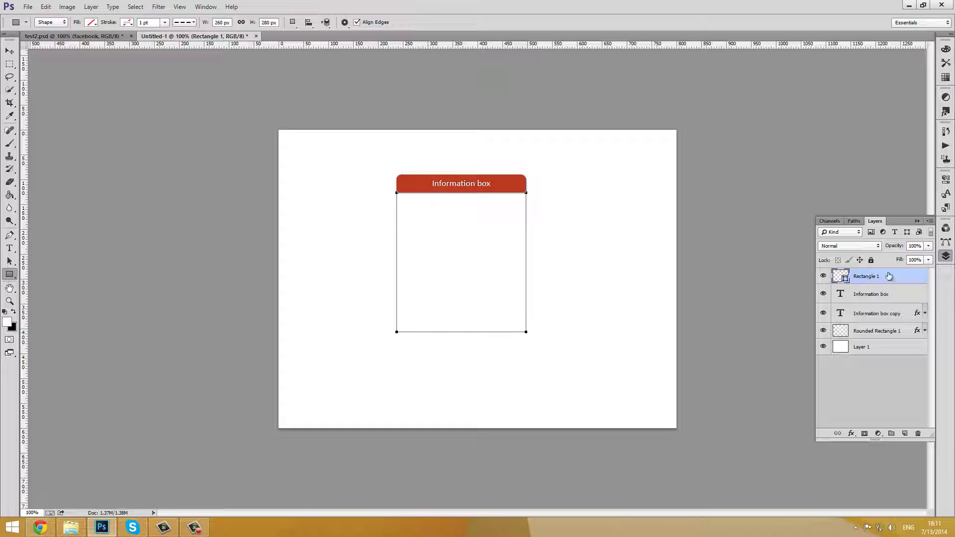
- Add a Color Overlay of #222222 to the Rectangle 1 layer
key("v")
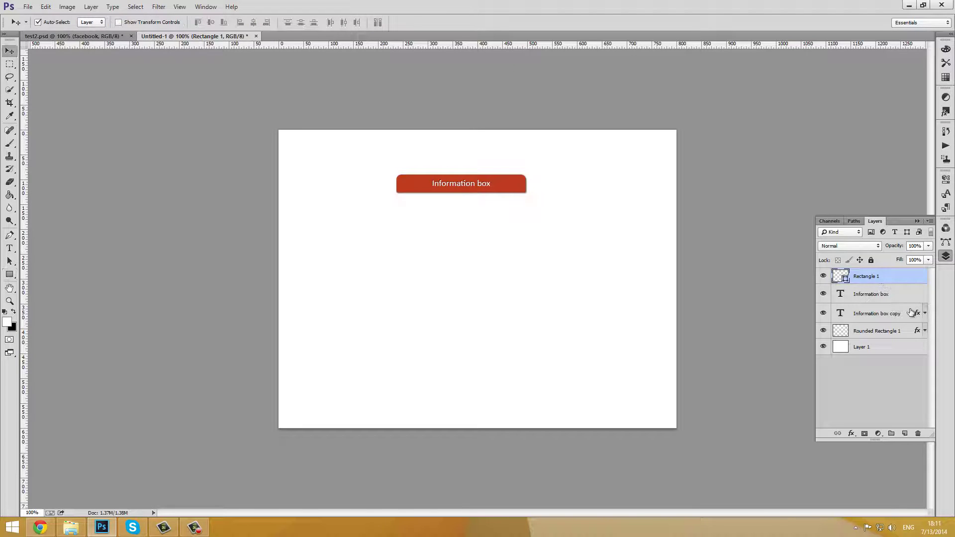
right_click(890, 269)
left_click(835, 147)
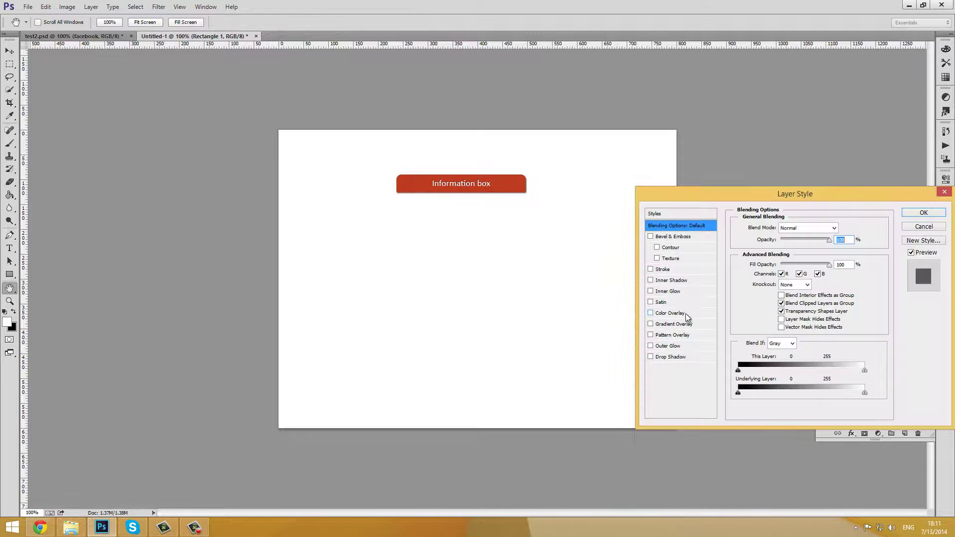
left_click(679, 316)
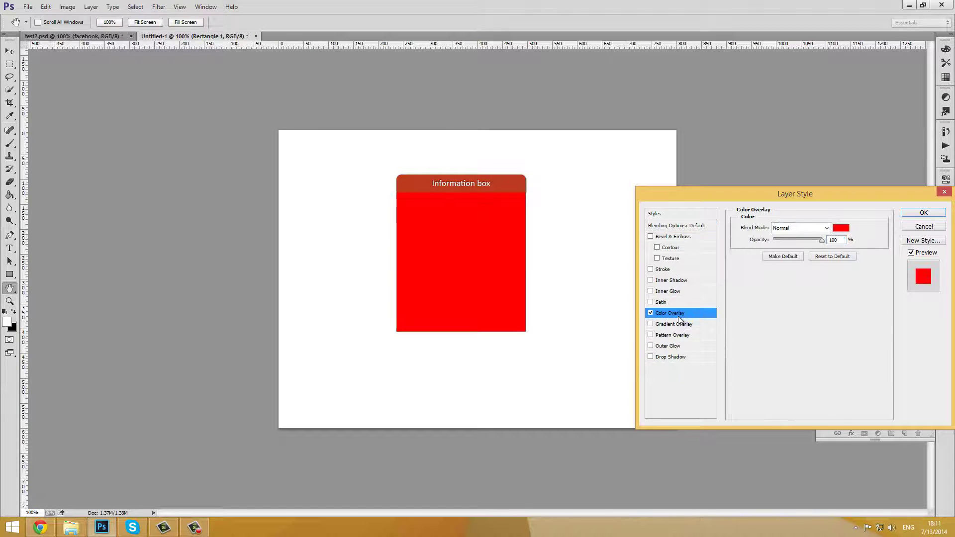
left_click(844, 229)
type("222222")
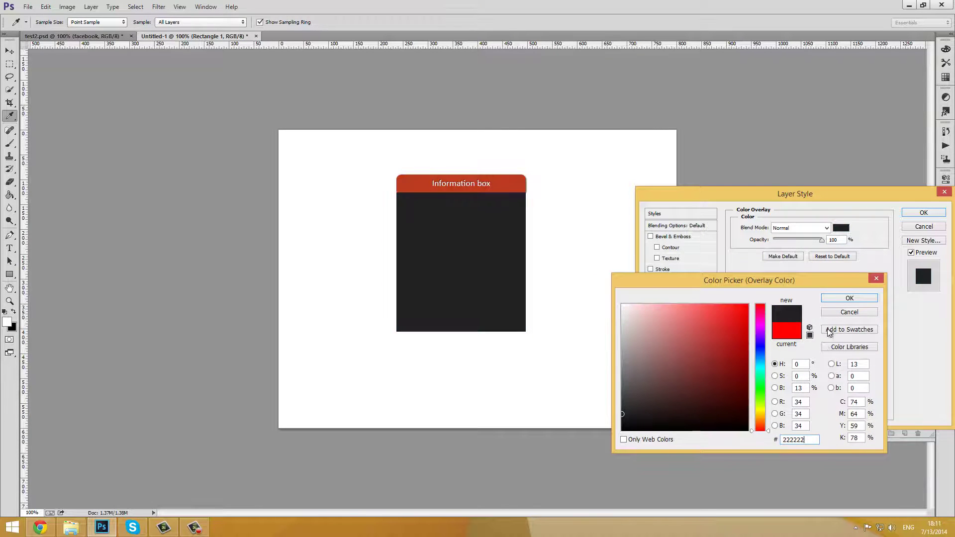
left_click(847, 299)
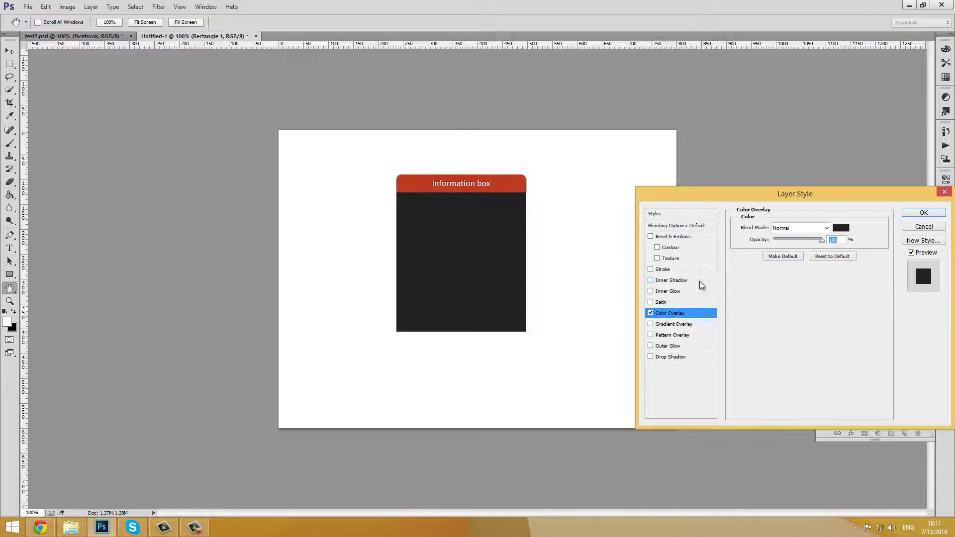
- Enable Outer Glow on the rectangle with Normal blend mode and 100% opacity
left_click(670, 347)
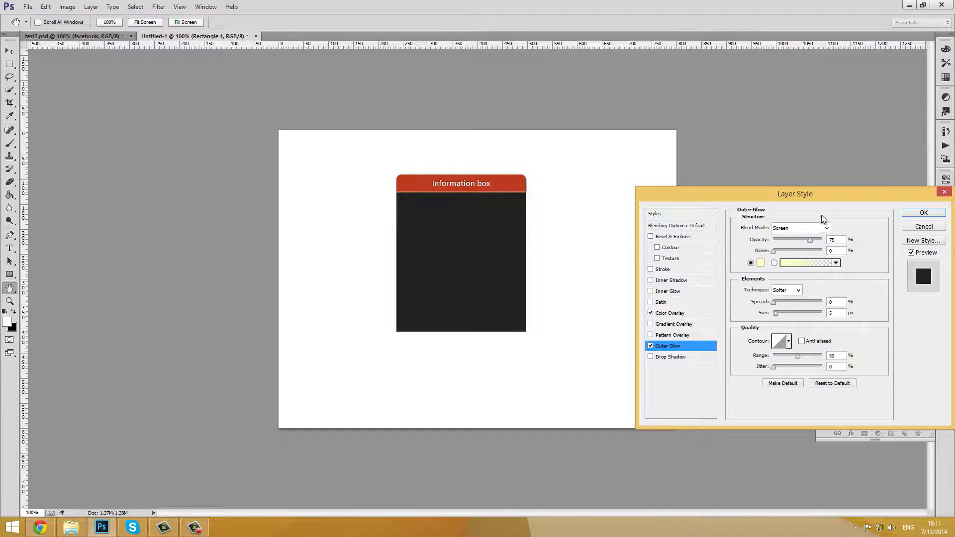
left_click(792, 235)
left_click(809, 240)
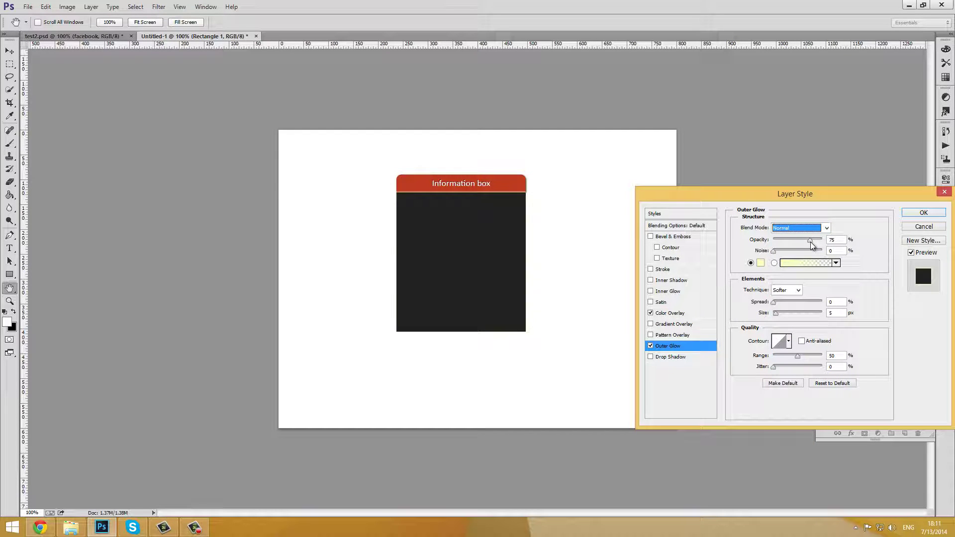
left_click_drag(811, 242, 865, 249)
- Set the outer glow colour to #888888 and its size to 3 px, and apply the layer style
left_click(760, 264)
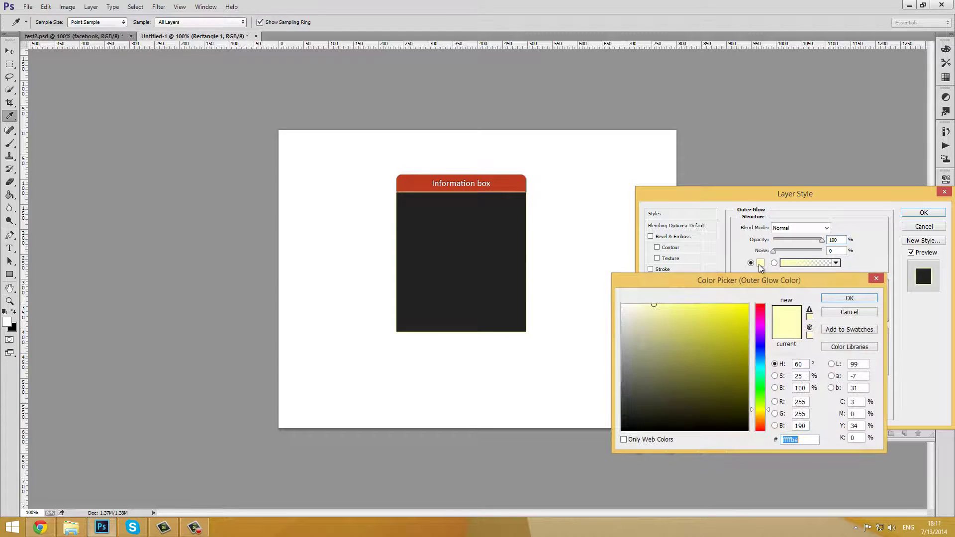
type("8888888")
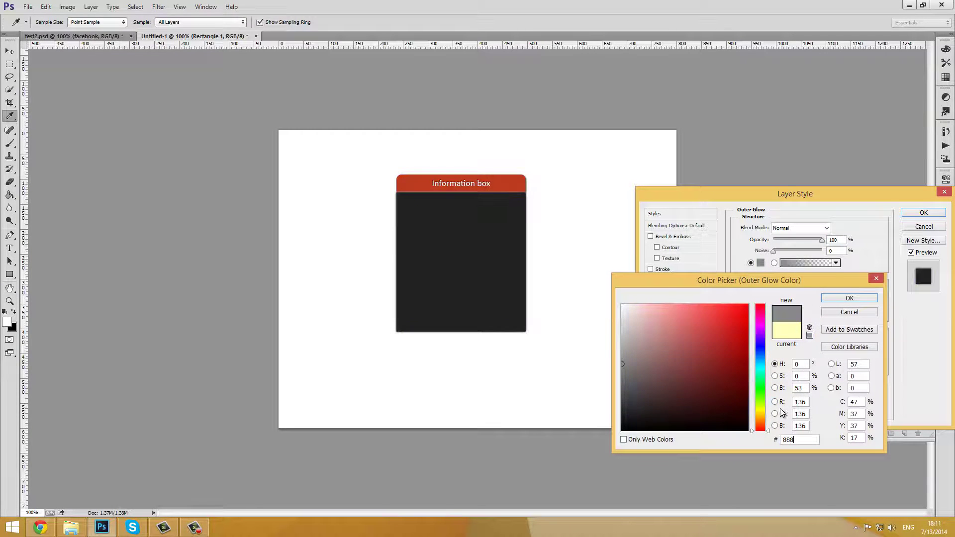
left_click(847, 299)
left_click(461, 199)
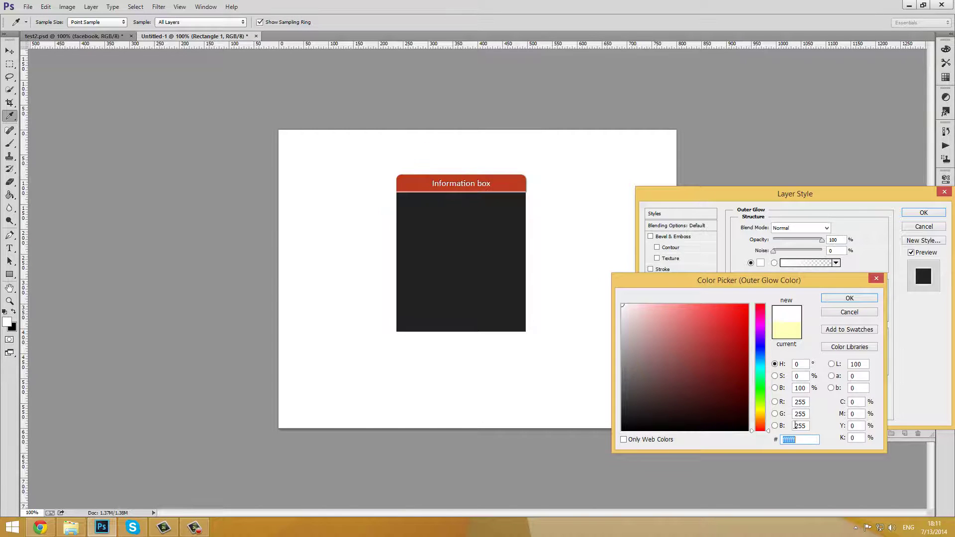
type("888888")
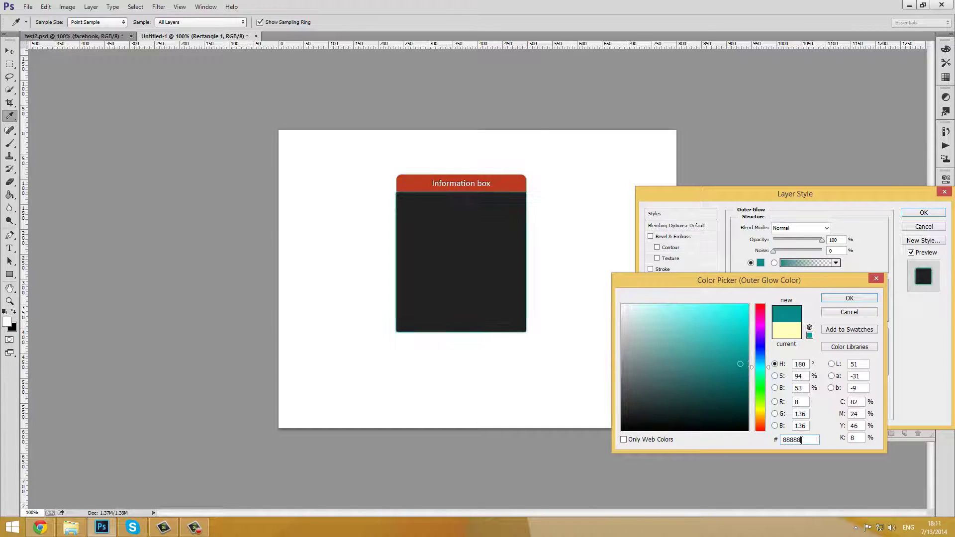
left_click(847, 298)
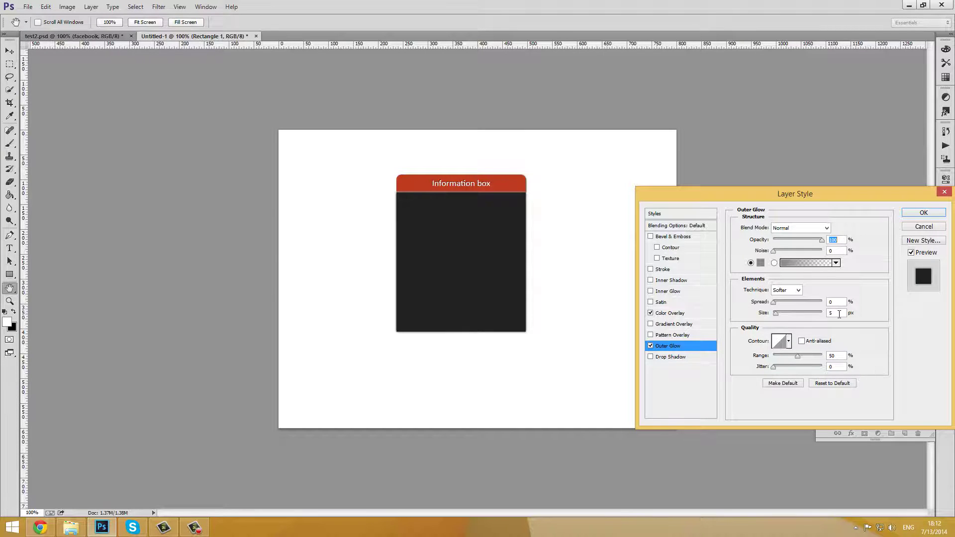
type("3")
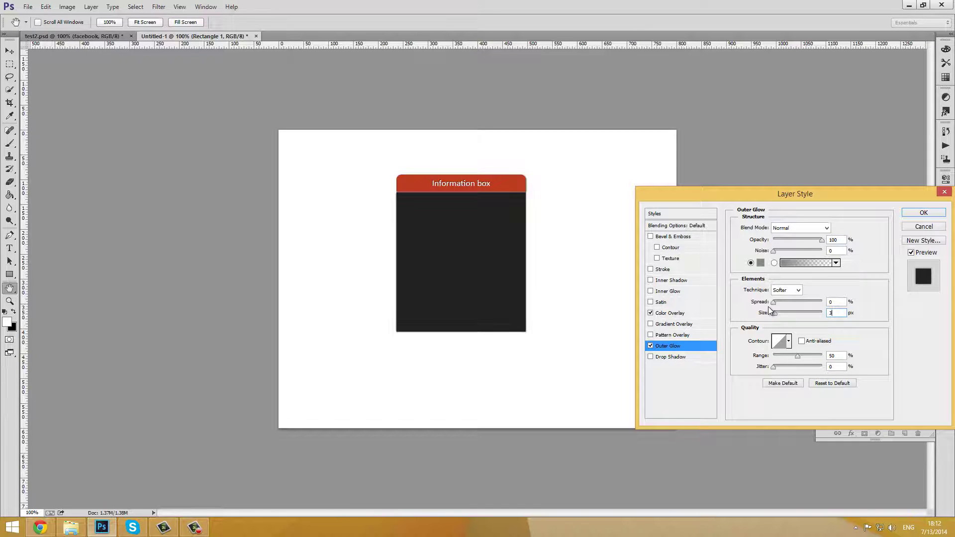
left_click(919, 214)
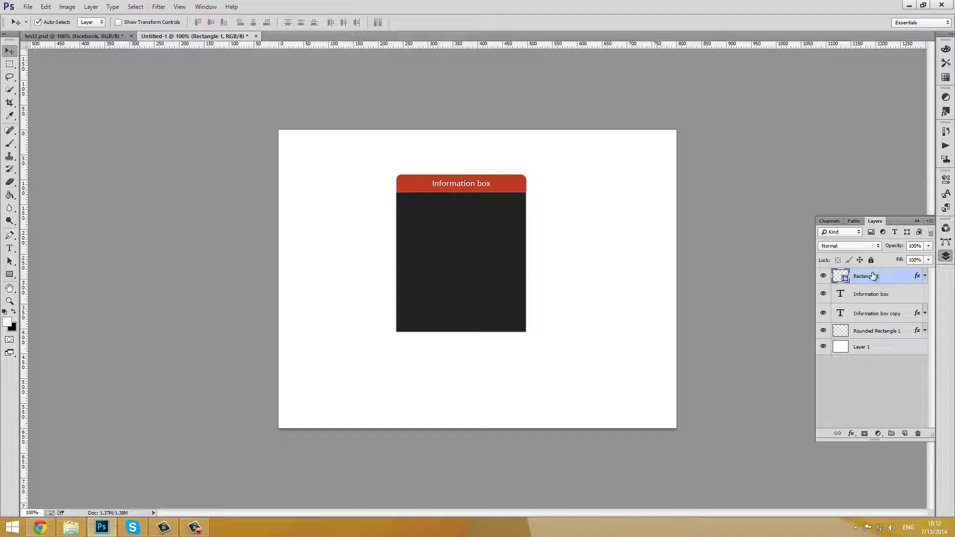
- Move the Rectangle 1 layer beneath the Rounded Rectangle 1 layer and select the Information box text layer
left_click_drag(873, 276, 865, 333)
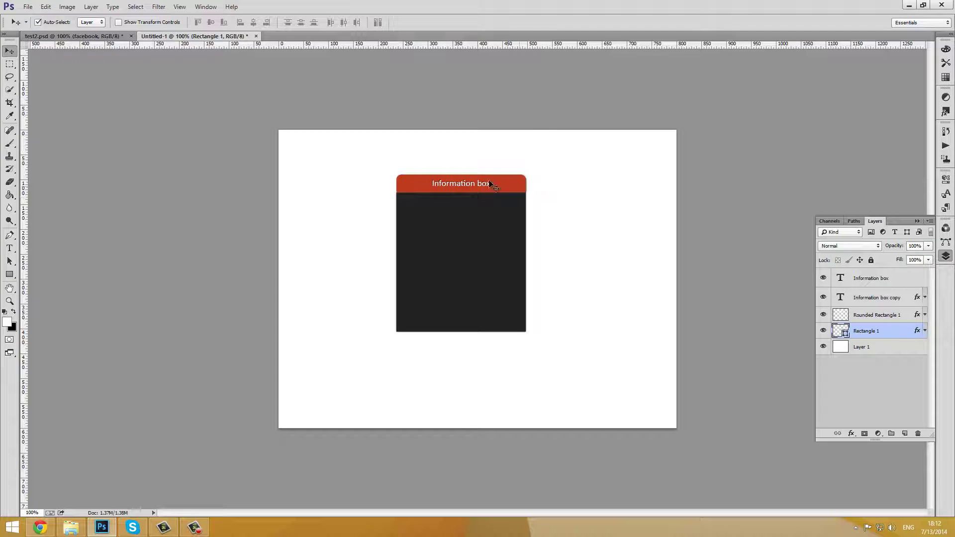
left_click(888, 280)
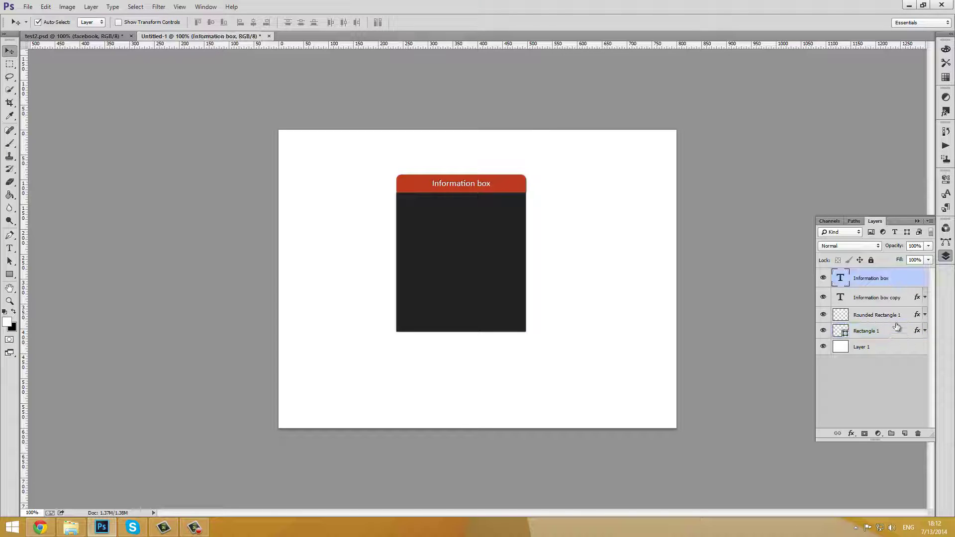
- Add a new empty layer in Untitled-1, and float test2.psd in its own window with Auto-Select turned off
left_click(905, 434)
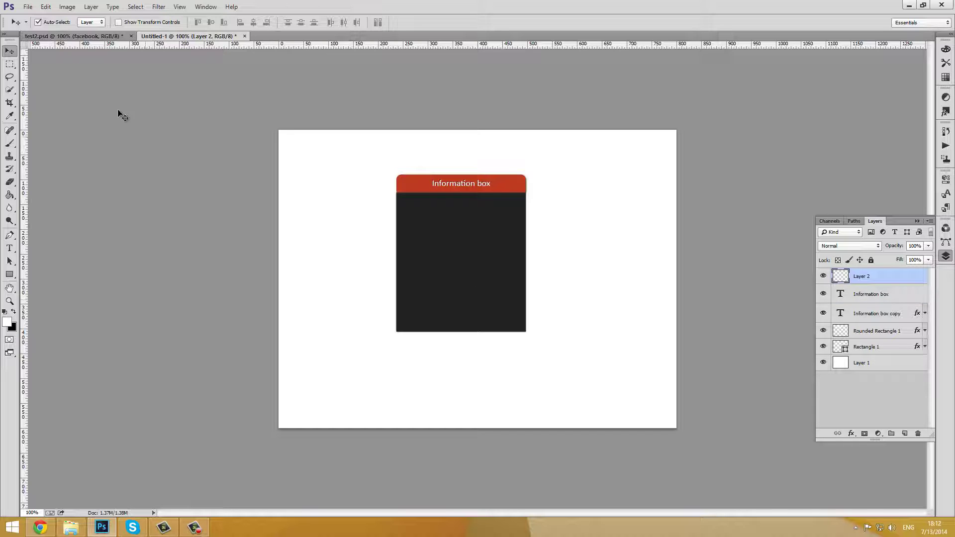
left_click(73, 37)
left_click(823, 274)
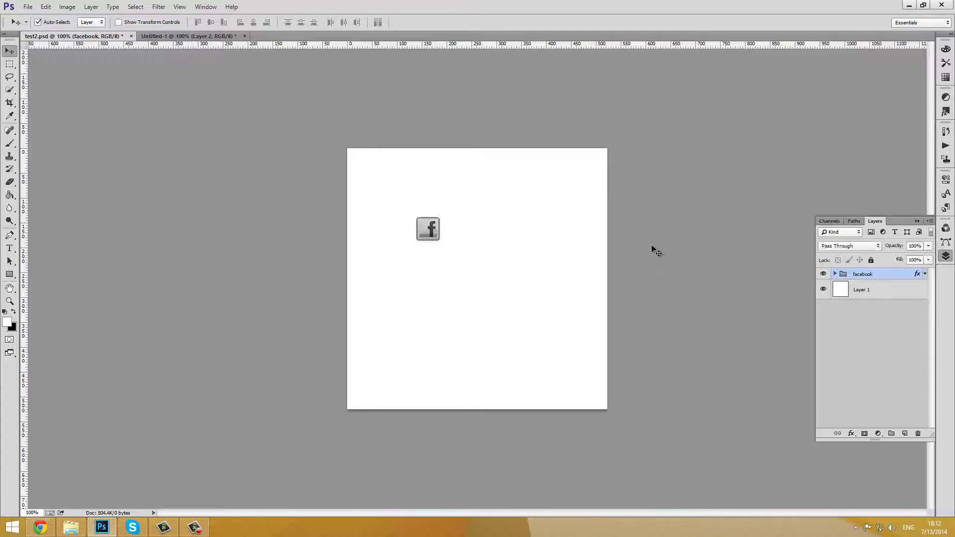
left_click_drag(74, 37, 97, 123)
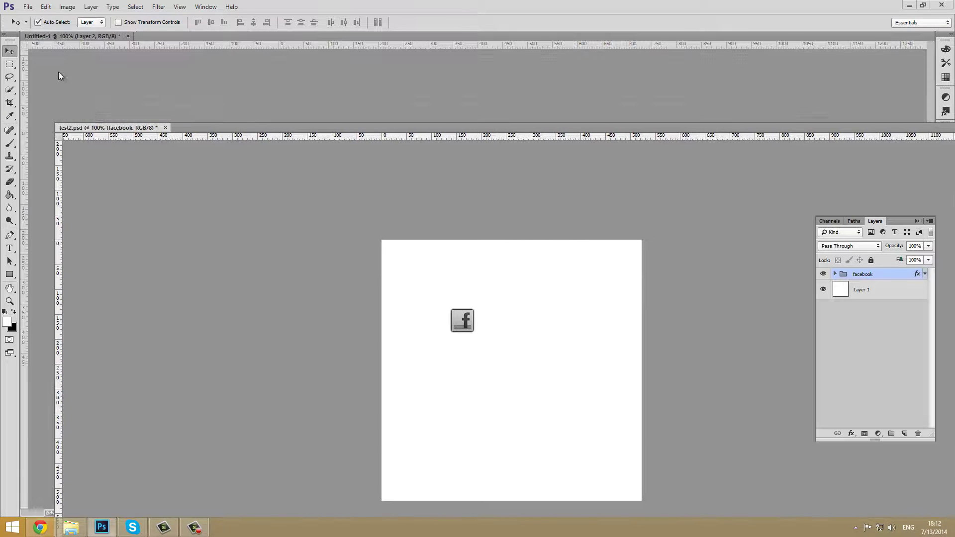
left_click(38, 22)
- Copy the facebook icon group from test2.psd onto the dark body of the information box, and close test2.psd
left_click_drag(147, 220, 422, 219)
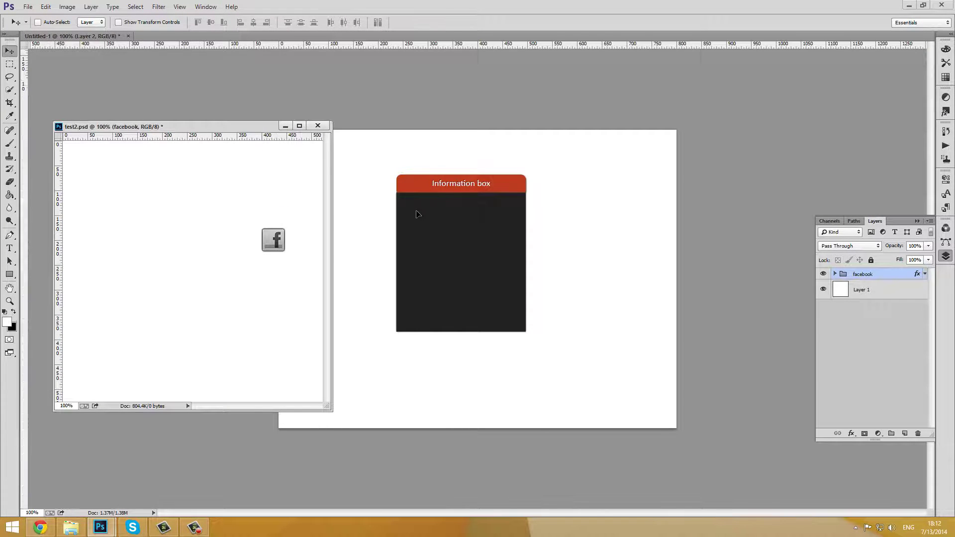
left_click(321, 126)
left_click(479, 198)
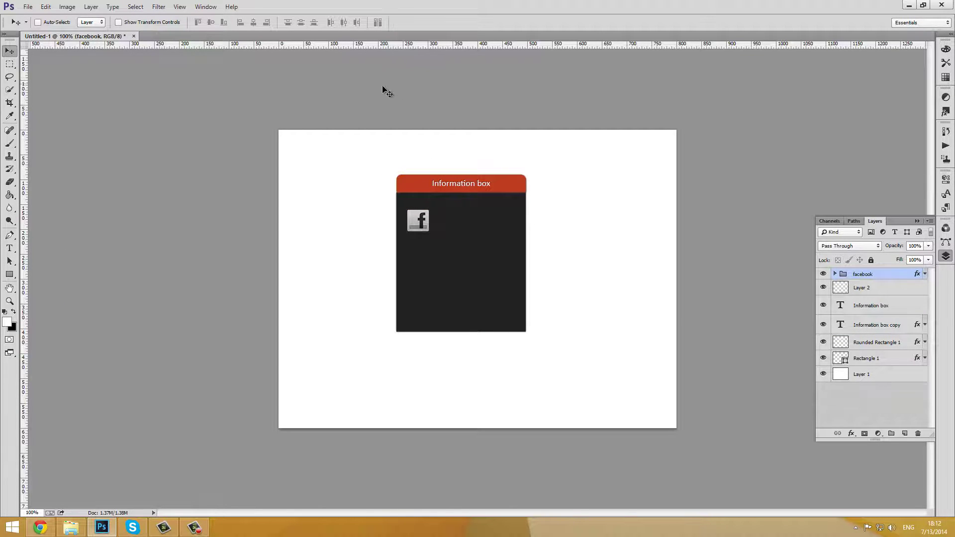
- Nudge the facebook icon about 20 px up and 9 px left towards the dark body's upper-left corner, and delete the empty Layer 2
key("Up")
key("Up")
key("Up")
key("Up")
key("Up")
key("Up")
key("Up")
key("Up")
key("Up")
key("Up")
key("Up")
key("Up")
key("Up")
key("Up")
key("Up")
key("Up")
key("Up")
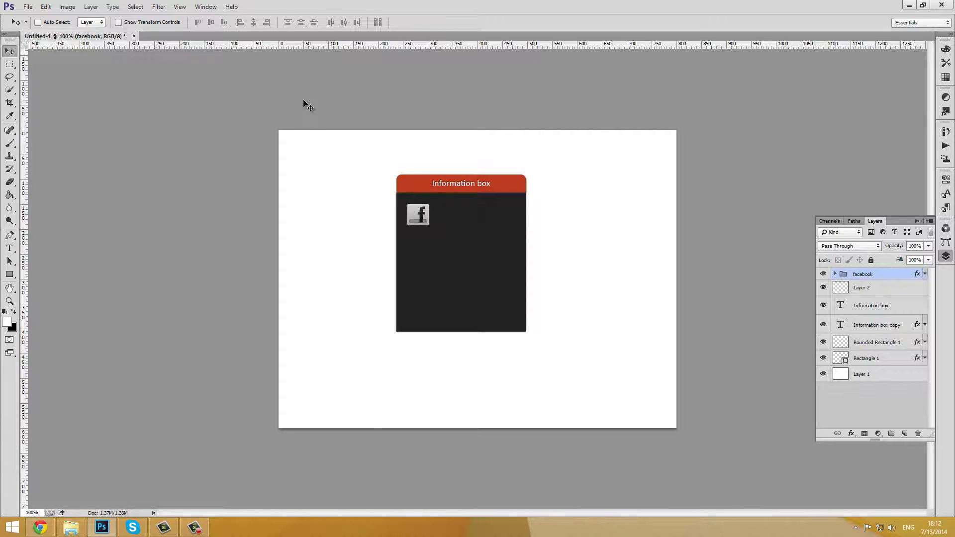
key("Left")
key("Left")
key("Left")
key("Left")
key("Left")
key("Up")
key("Up")
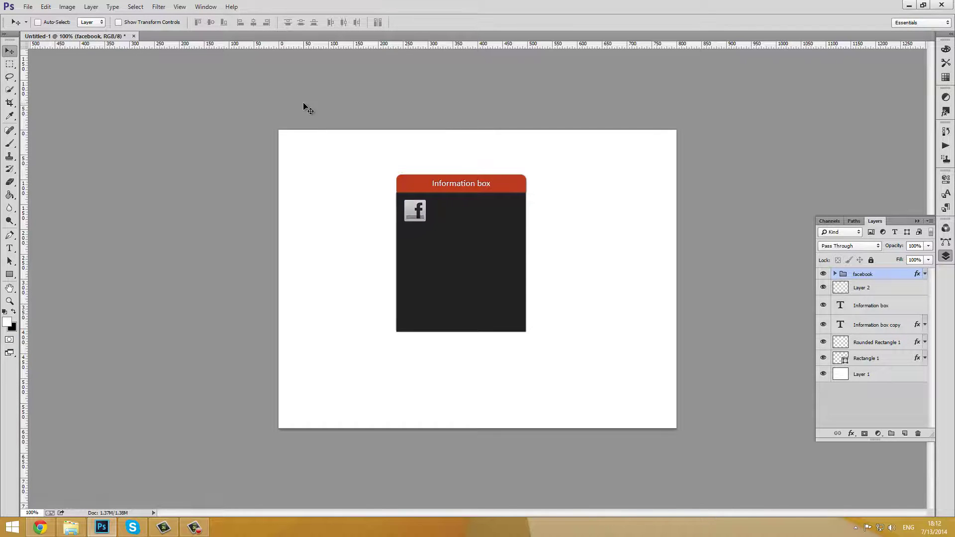
key("Left")
key("Left")
key("Left")
key("Up")
key("Left")
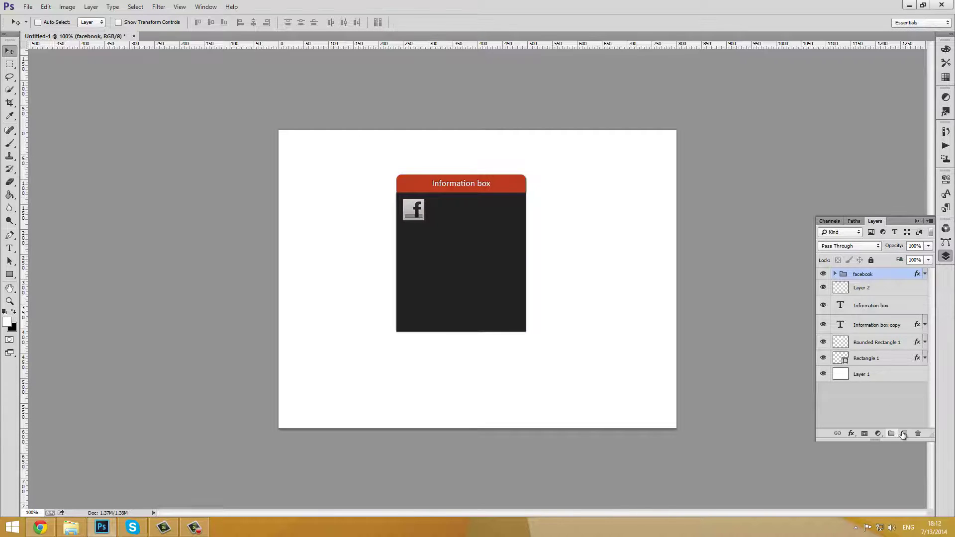
left_click_drag(863, 292, 876, 275)
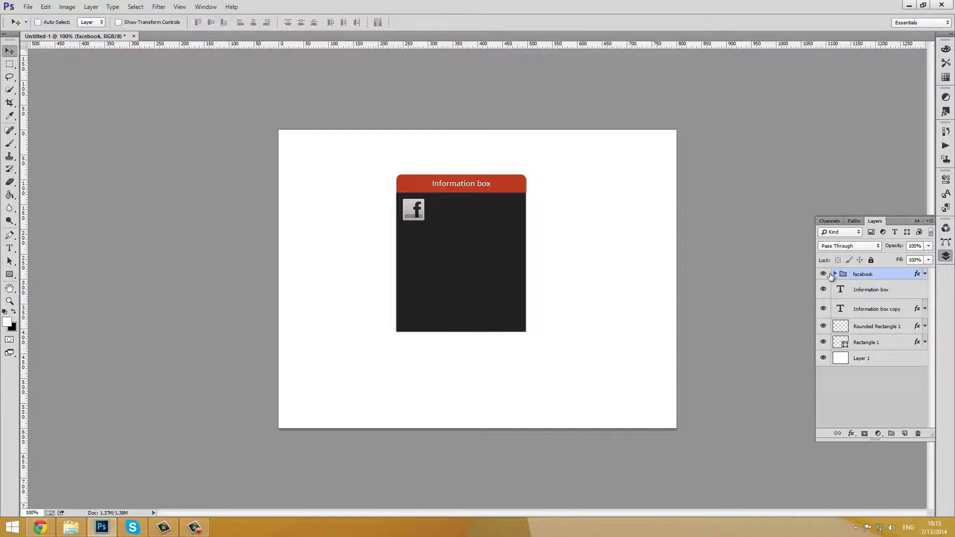
- On a new layer, try an 18 pt Calibri paragraph text box beside the facebook icon filled with Lorem Ipsum
left_click(904, 434)
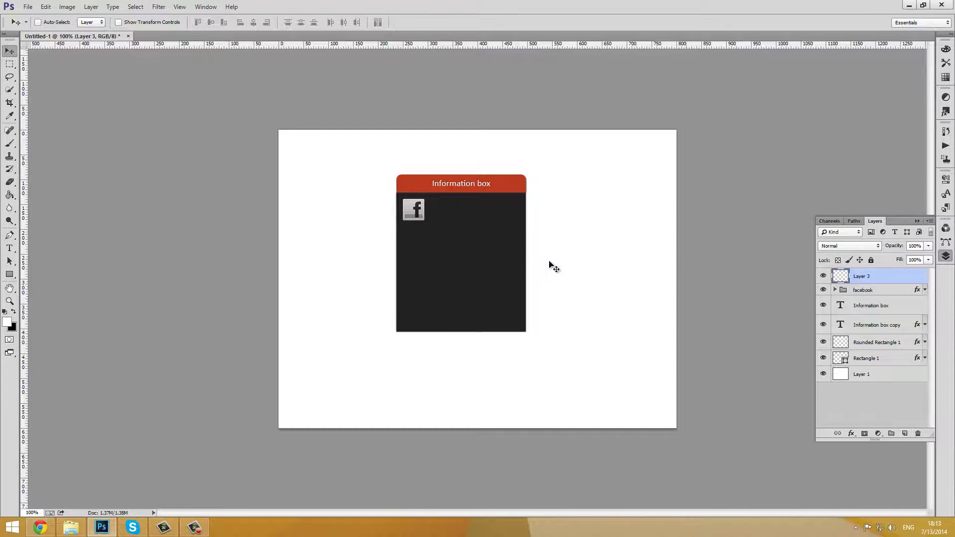
key("t")
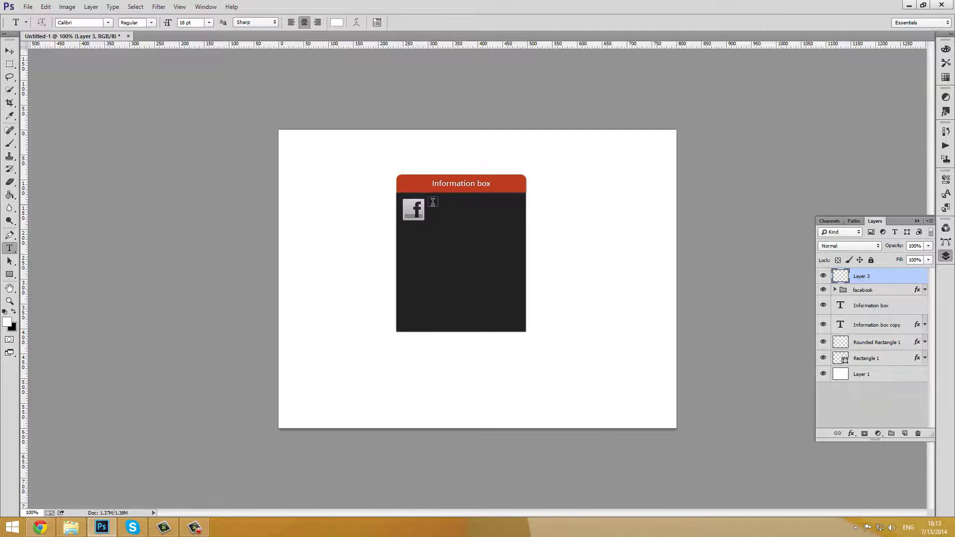
left_click_drag(431, 202, 520, 220)
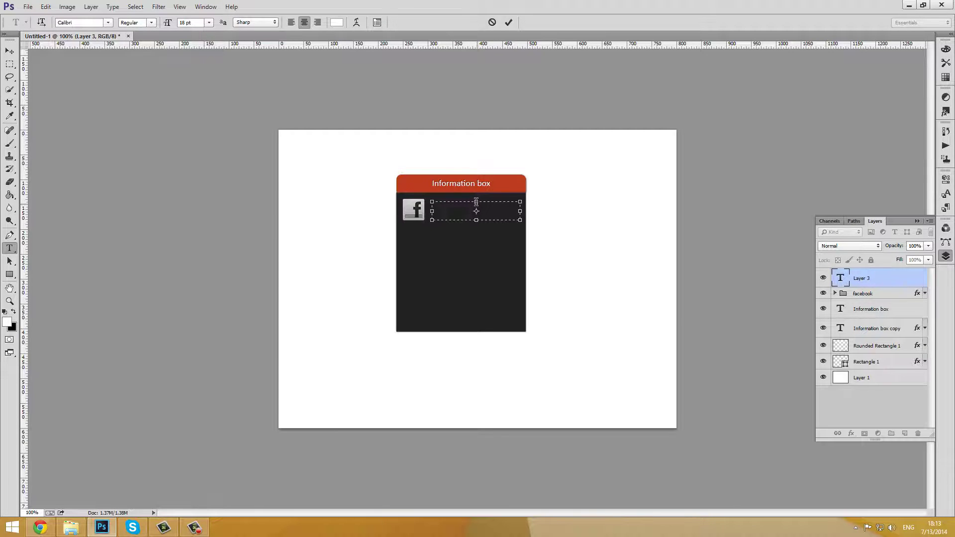
left_click_drag(476, 200, 475, 198)
left_click(112, 7)
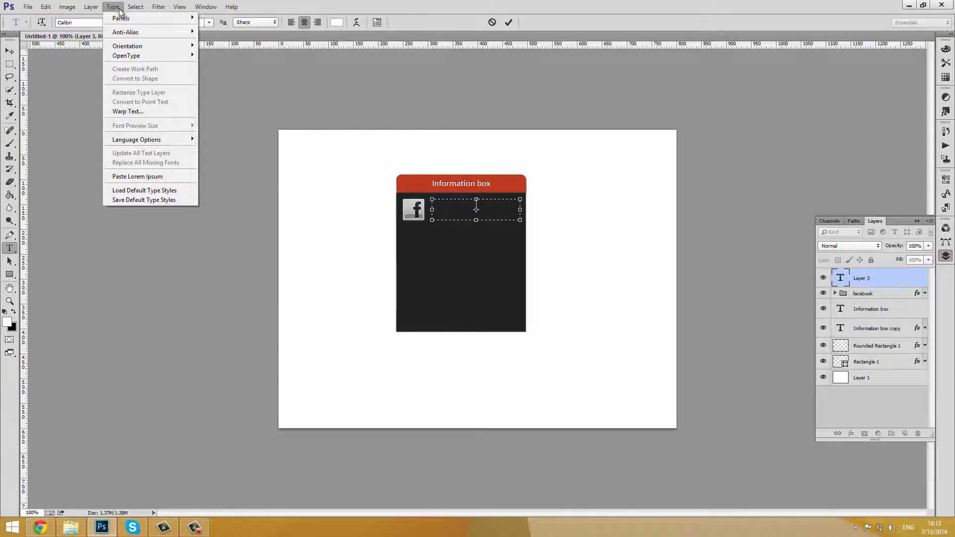
left_click(164, 177)
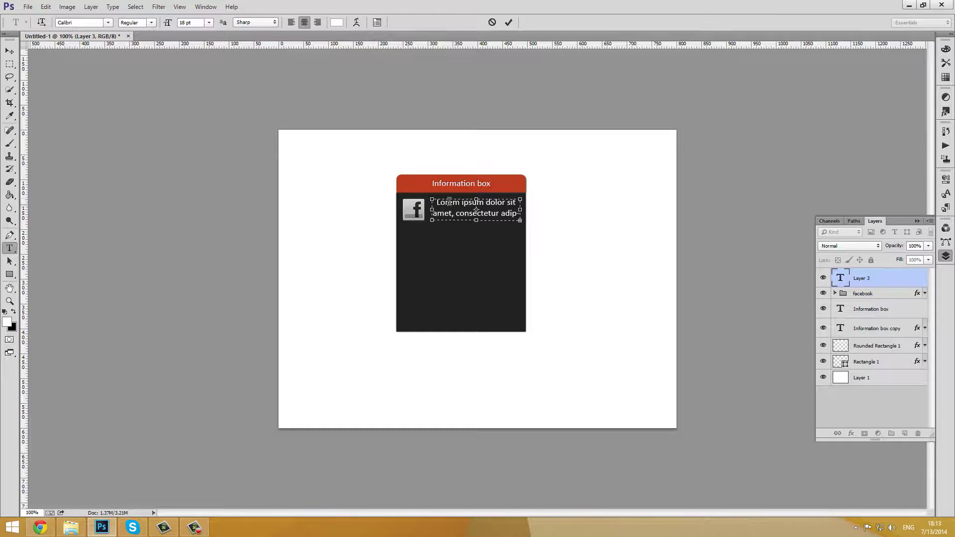
- Clear the Lorem Ipsum placeholder text piece by piece and delete its text layer
key("ctrl+a")
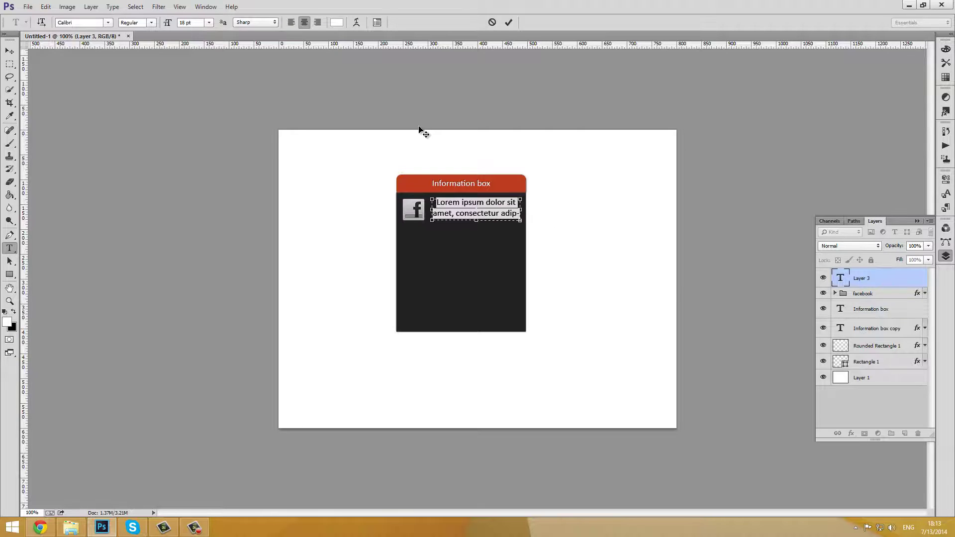
key("BackSpace")
left_click_drag(434, 203, 556, 231)
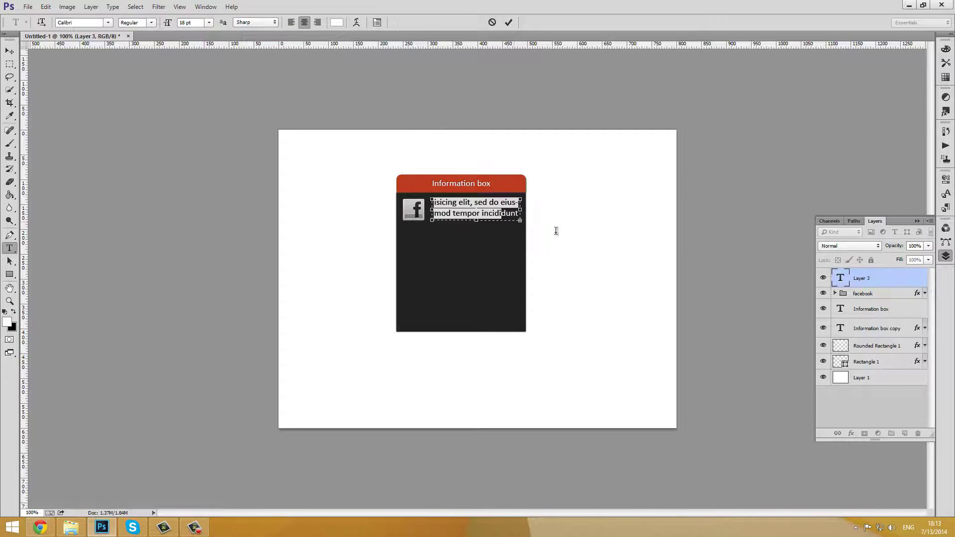
key("BackSpace")
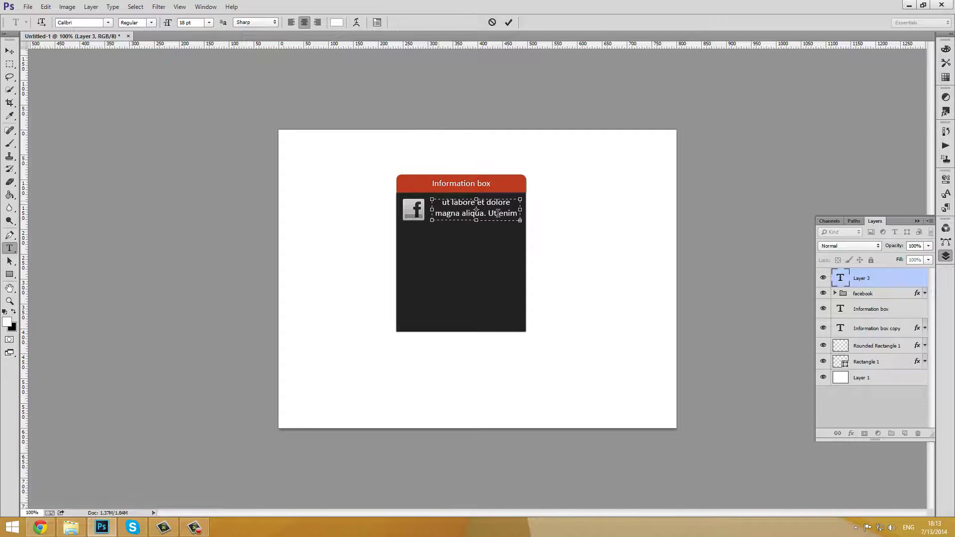
left_click_drag(497, 213, 634, 253)
key("BackSpace")
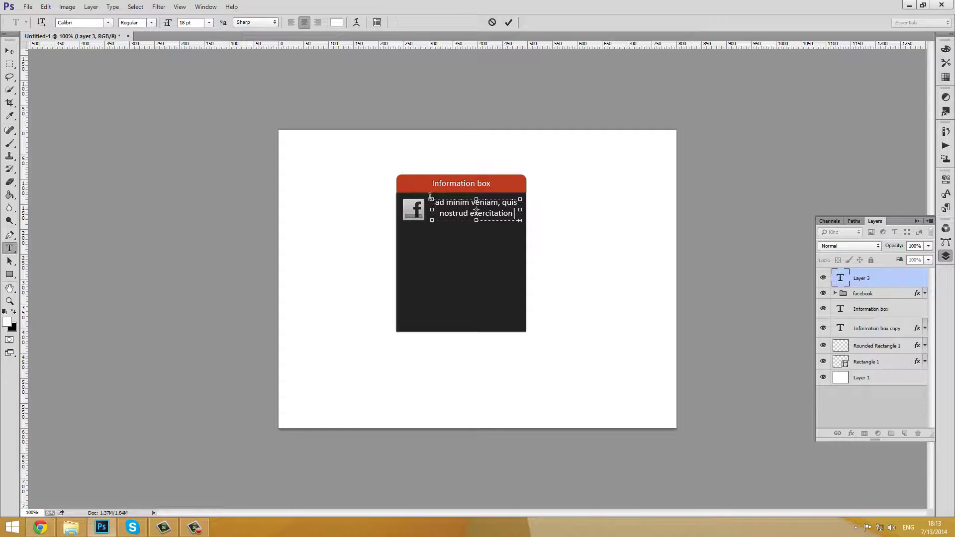
left_click_drag(430, 197, 376, 179)
key("BackSpace")
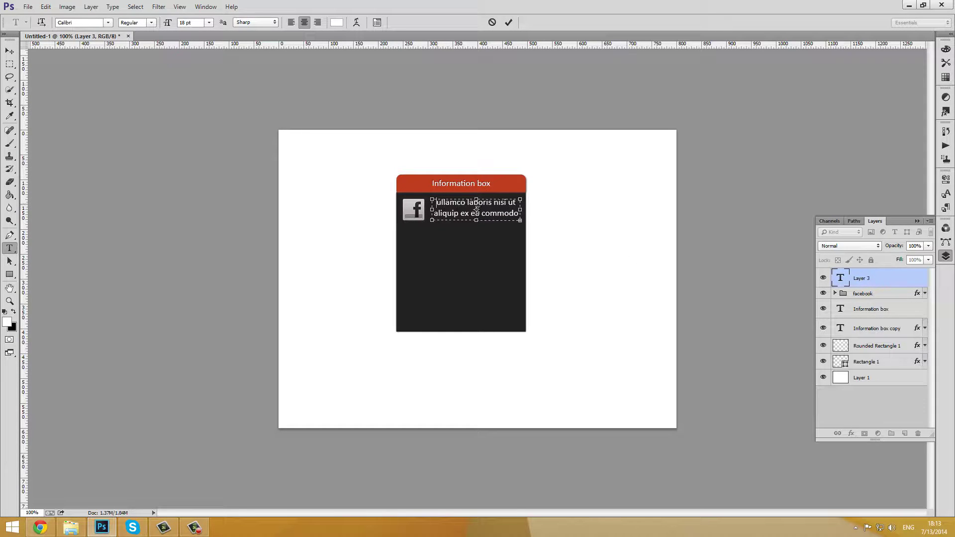
left_click_drag(476, 210, 617, 227)
key("BackSpace")
key("shift+Right")
key("shift+Right")
key("shift+Right")
key("shift+Right")
key("shift+Right")
key("shift+Right")
key("shift+Right")
key("BackSpace")
left_click_drag(471, 199, 633, 240)
key("BackSpace")
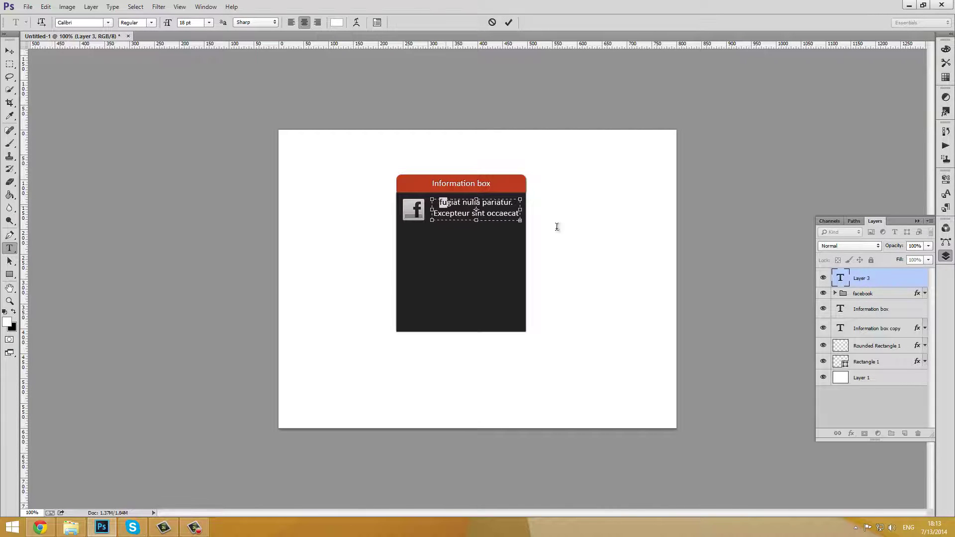
left_click_drag(557, 226, 593, 242)
key("BackSpace")
left_click_drag(499, 214, 305, 135)
key("BackSpace")
key("BackSpace")
key("BackSpace")
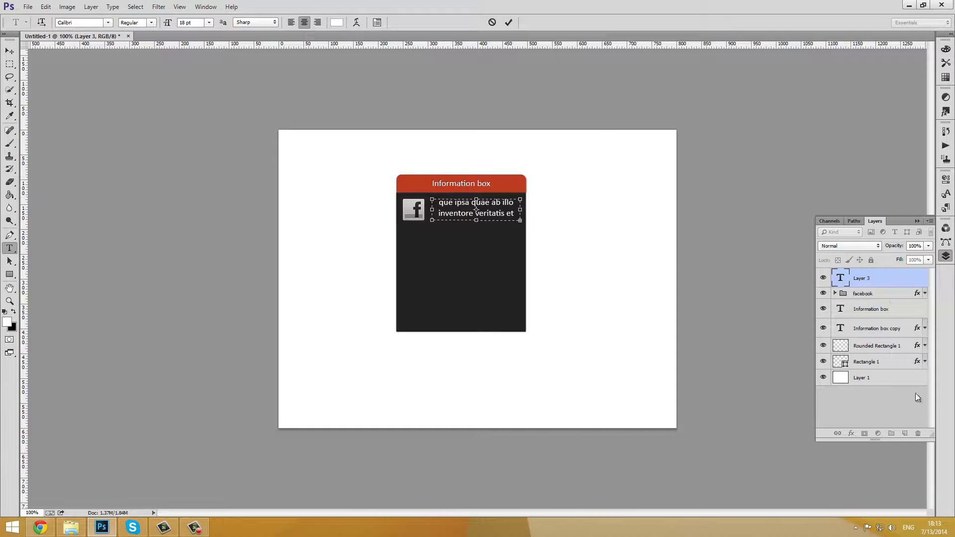
left_click(895, 278)
left_click(918, 434)
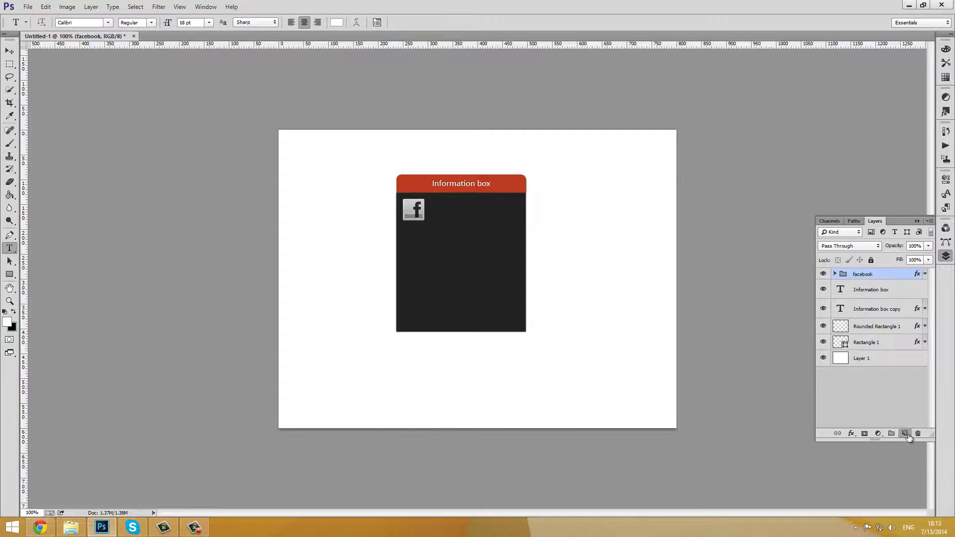
- On a new layer, draw a paragraph text box beside the facebook icon, set to left-aligned Tahoma at 10 pt
left_click(905, 434)
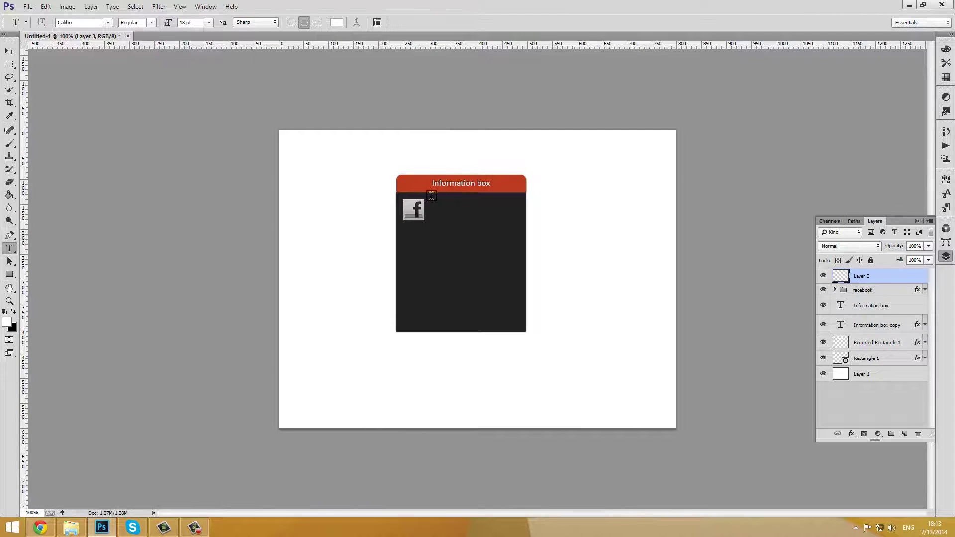
left_click_drag(433, 198, 517, 219)
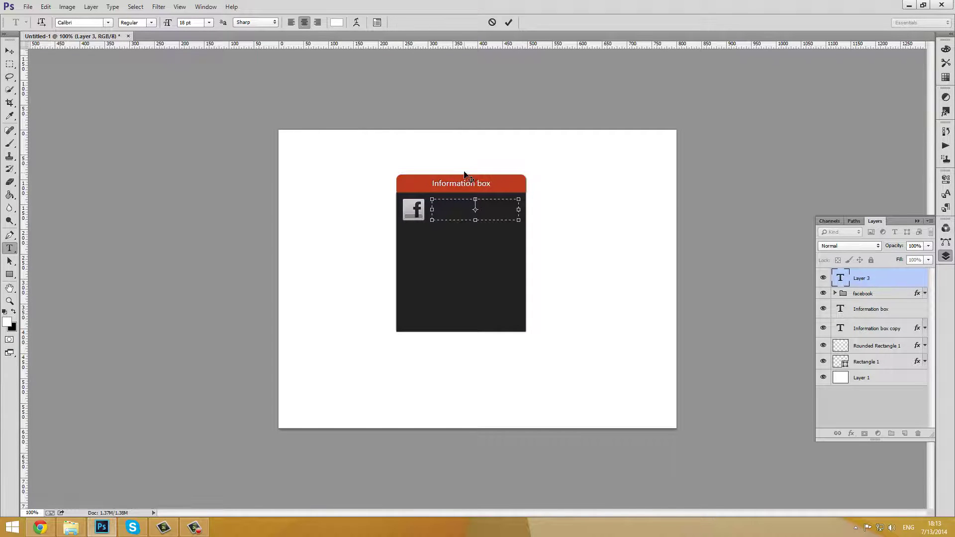
left_click(209, 23)
left_click(211, 81)
left_click(89, 21)
type("Tahoma")
- Set the anti-aliasing of the text beside the facebook icon to None
left_click(247, 23)
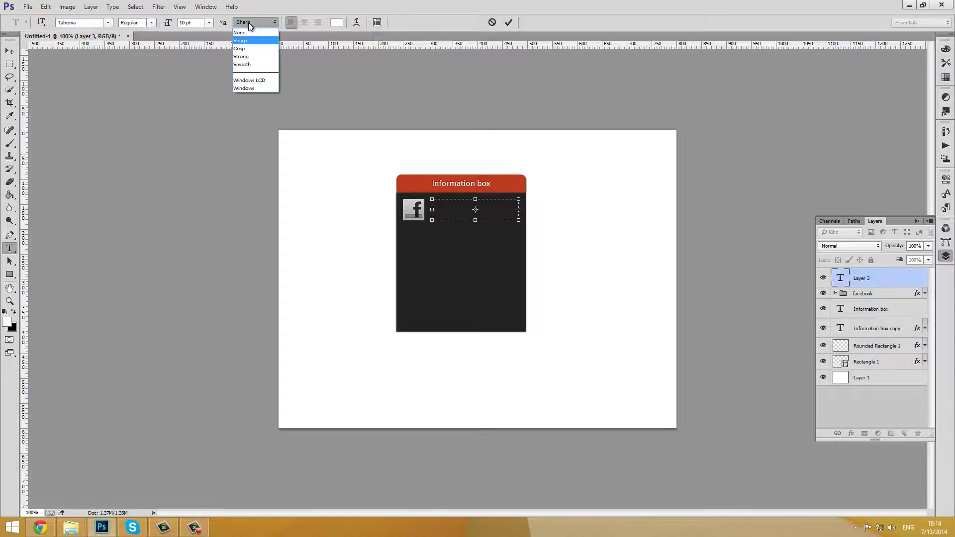
left_click(240, 33)
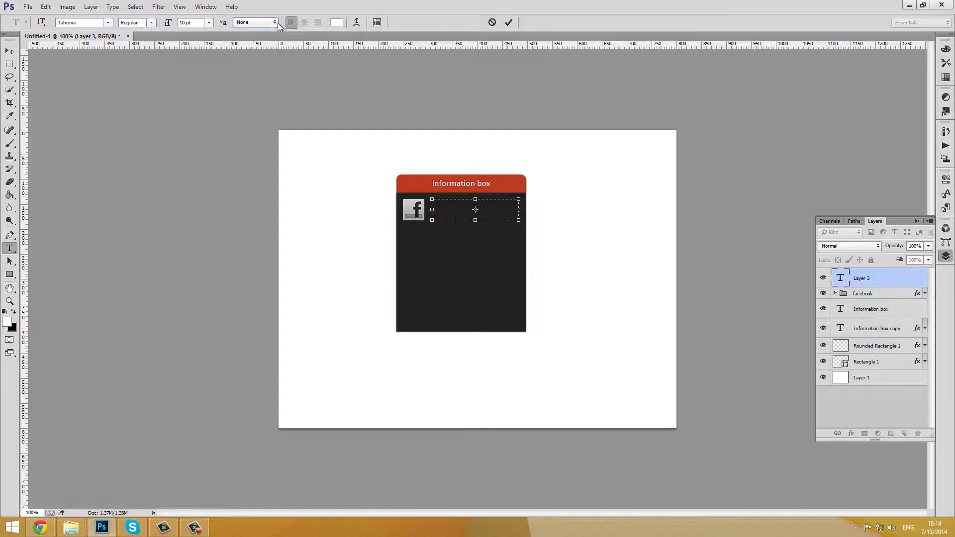
left_click(336, 23)
left_click(859, 297)
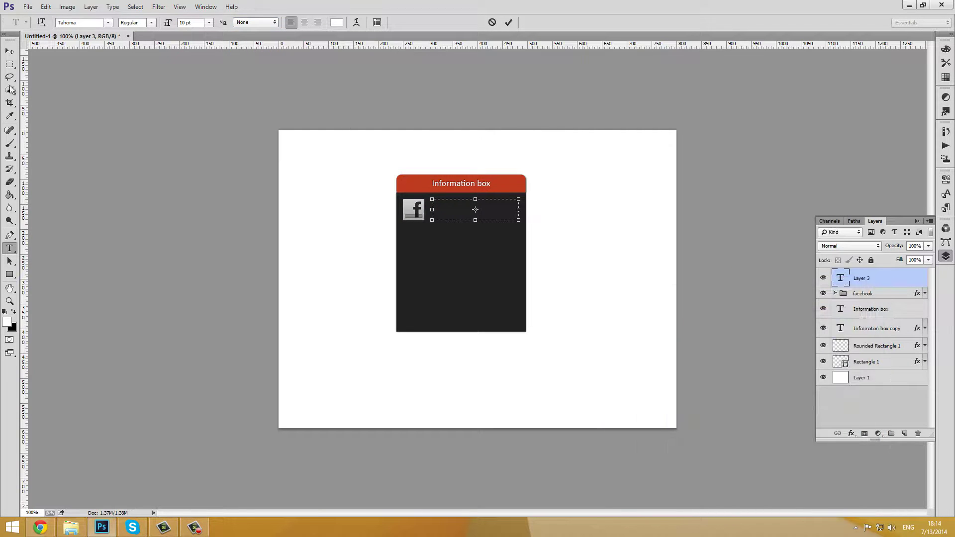
left_click(192, 21)
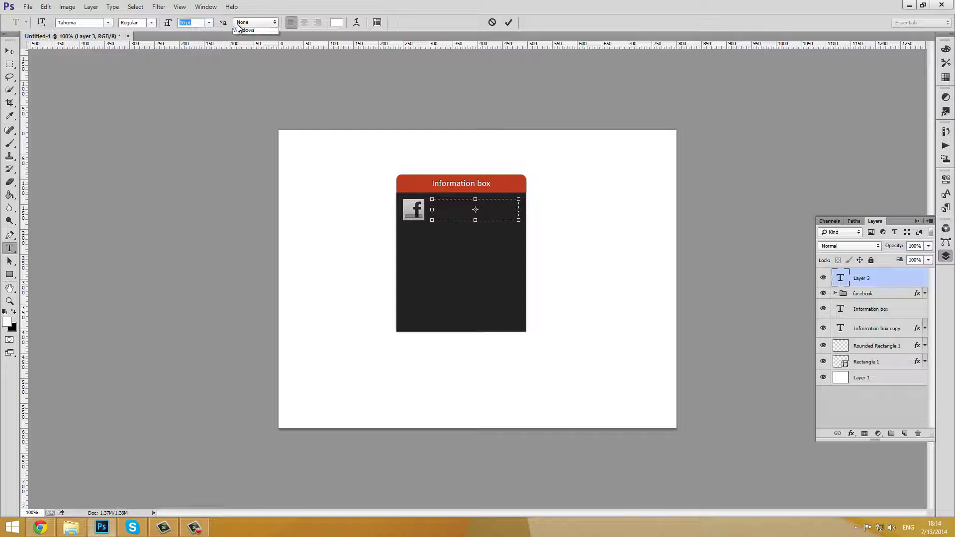
left_click(254, 23)
left_click(247, 33)
- Fill the text box with Lorem Ipsum placeholder text and extend the box downward to fit a fourth line
left_click(91, 7)
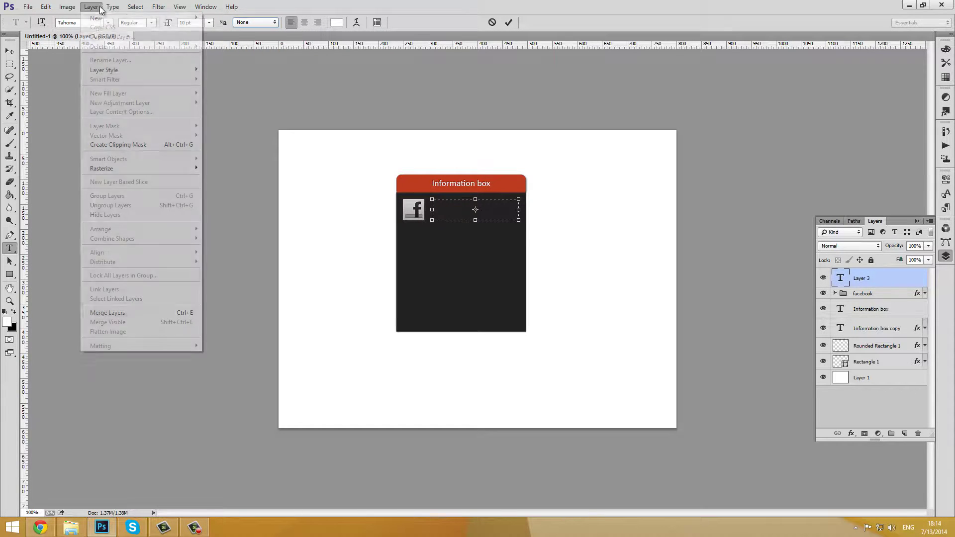
mouse_move(112, 7)
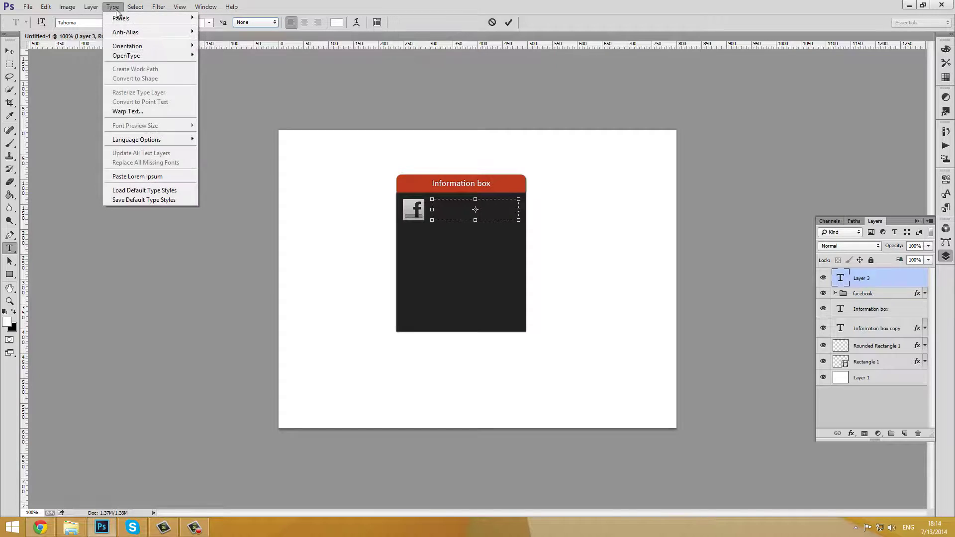
left_click(145, 173)
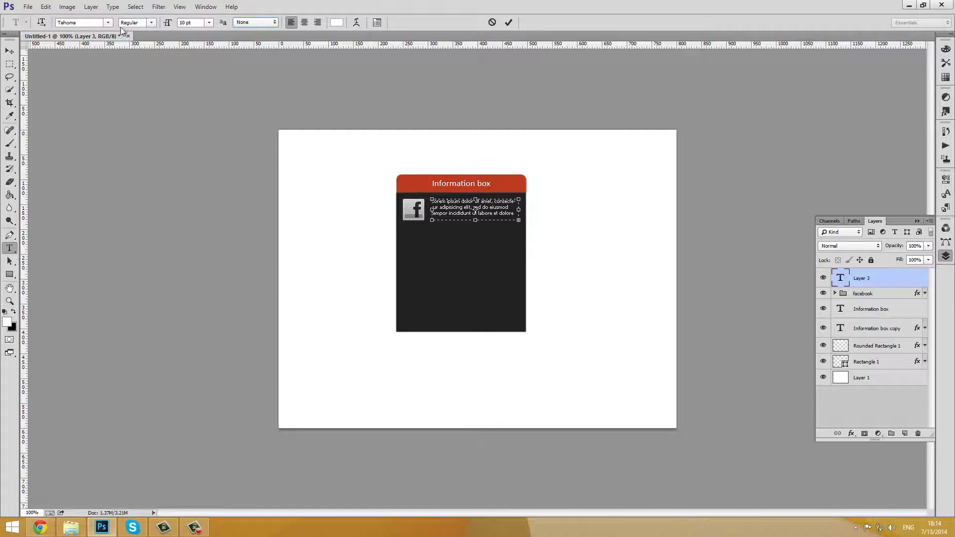
left_click(9, 51)
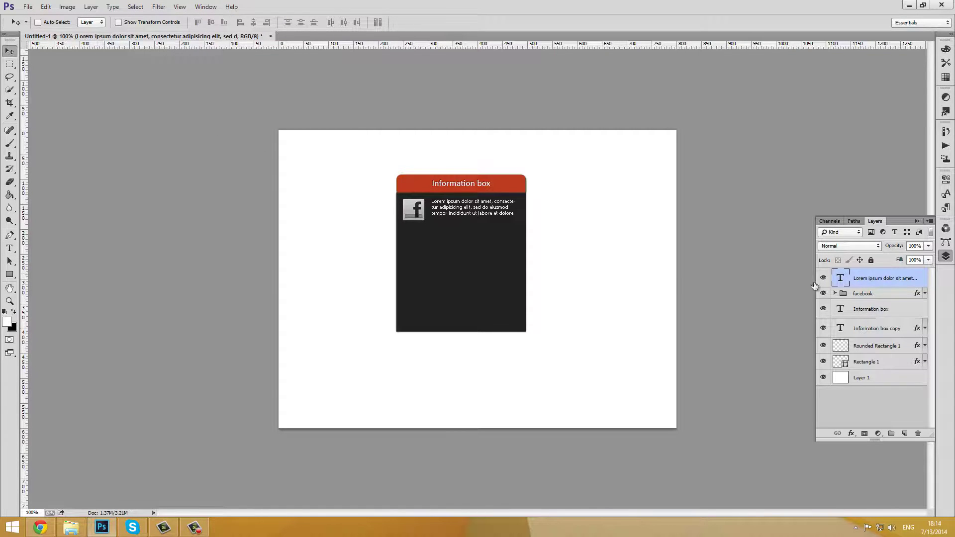
double_click(840, 278)
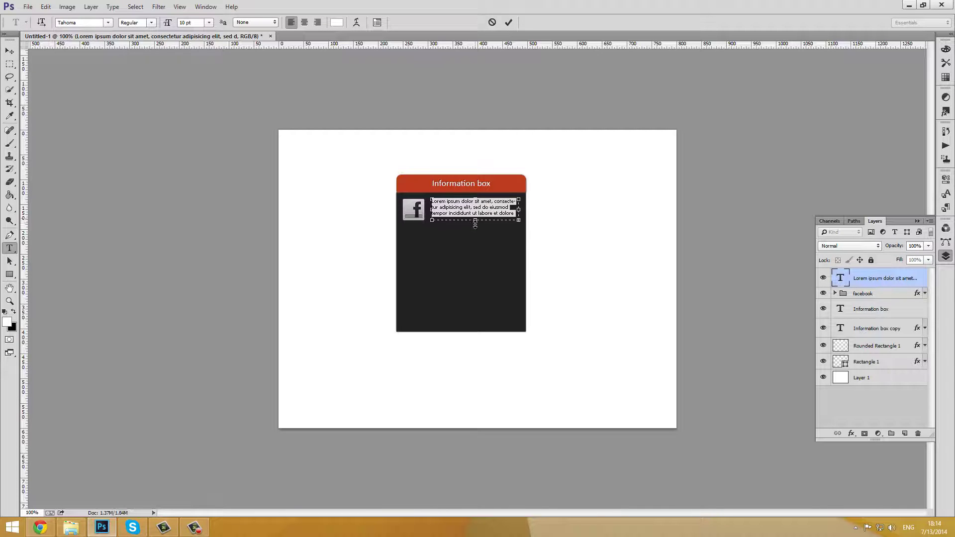
left_click_drag(475, 224, 476, 228)
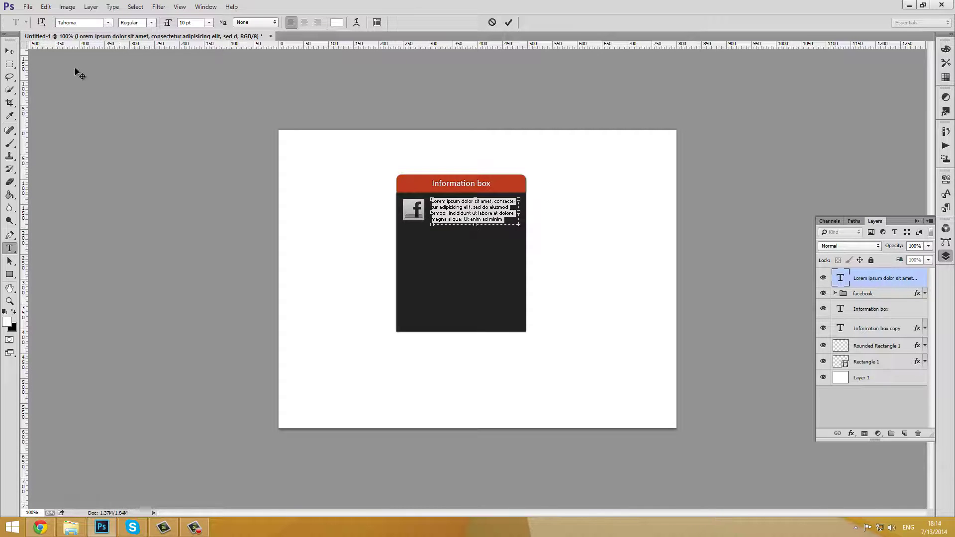
left_click(9, 51)
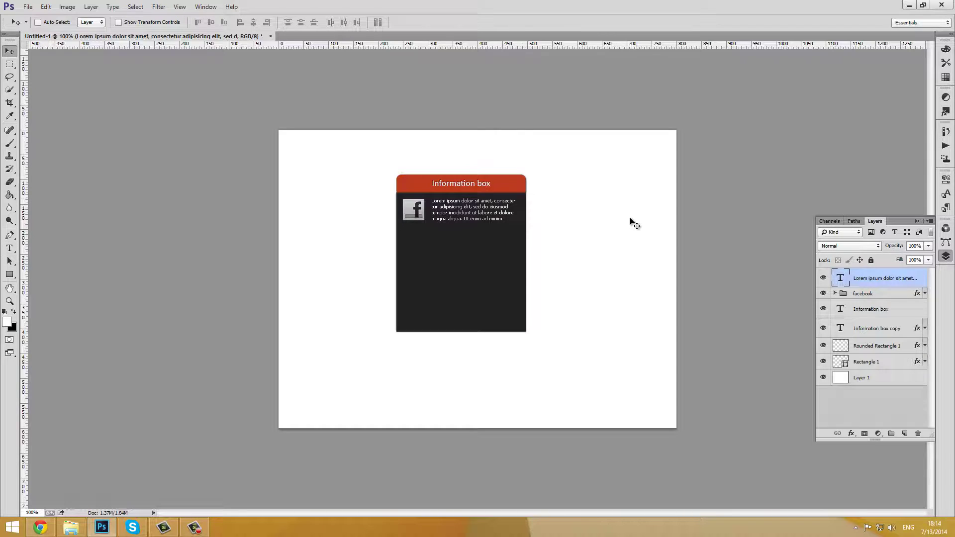
- Nudge the Lorem ipsum text about 1 px up and 5 px right, and the facebook icon about 3 px right
key("Up")
key("Right")
key("Right")
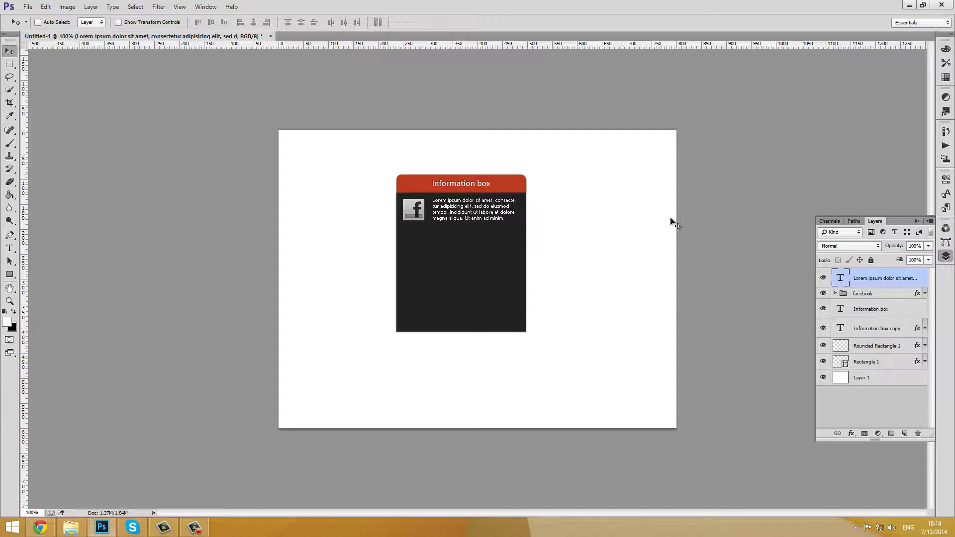
left_click(883, 298)
key("Right")
key("Right")
key("Right")
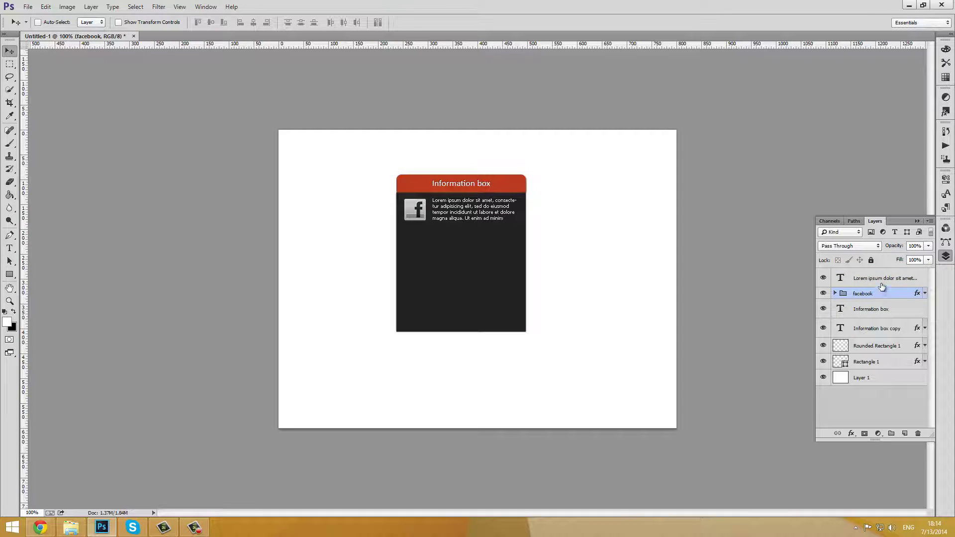
left_click(880, 278)
key("Right")
key("Right")
key("Right")
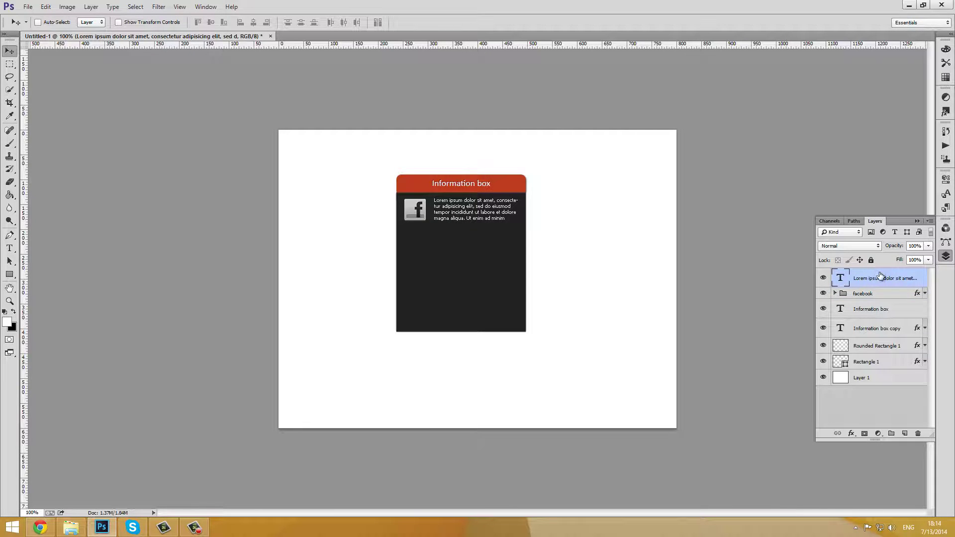
- Add a new empty layer directly above the Lorem ipsum text layer
left_click(875, 294)
left_click(875, 283)
left_click(904, 433)
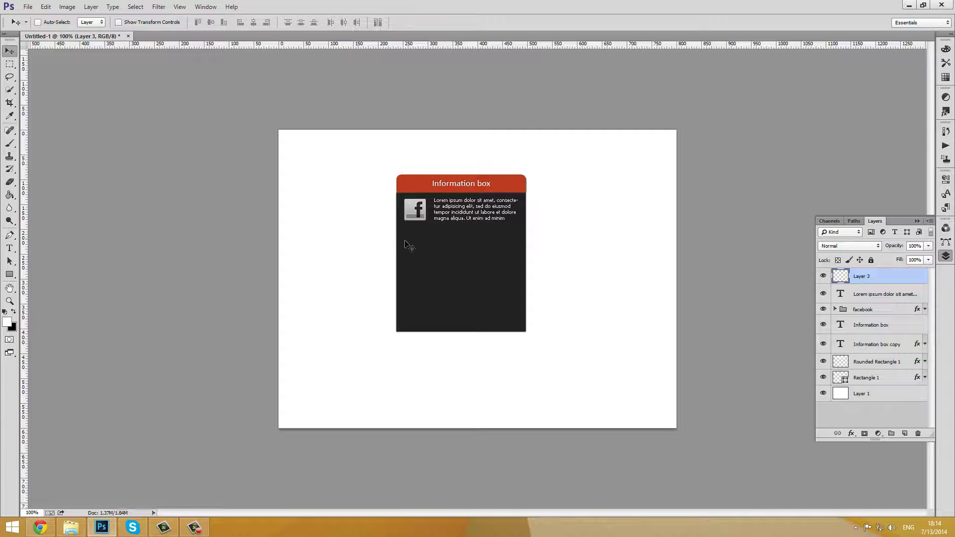